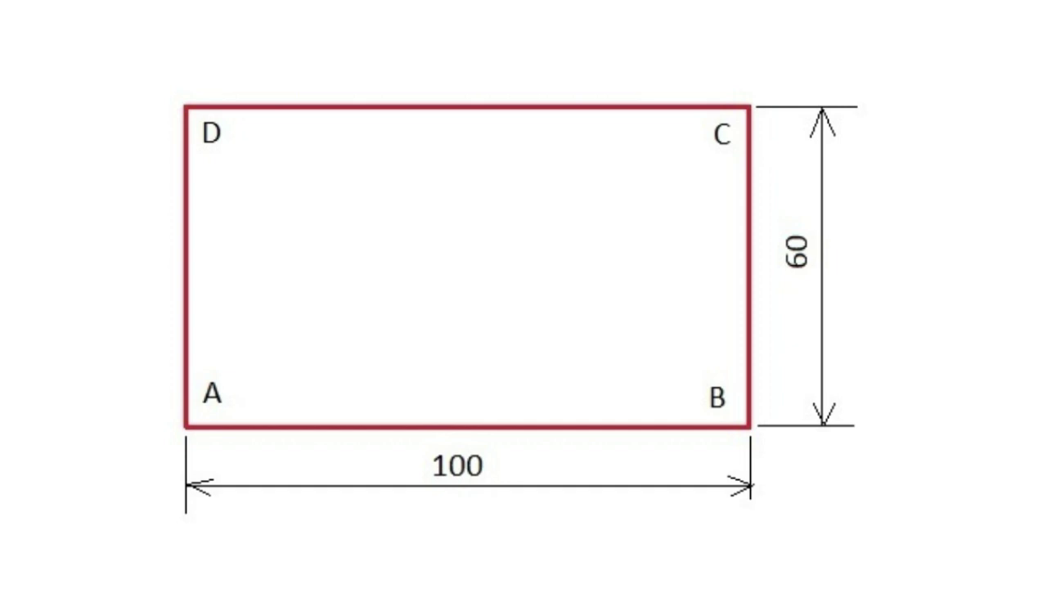
Step: Set the drawing limits from lower-left 0,0 to upper-right 150,100 and zoom to the extents
{"action": "type", "text": "LI"}
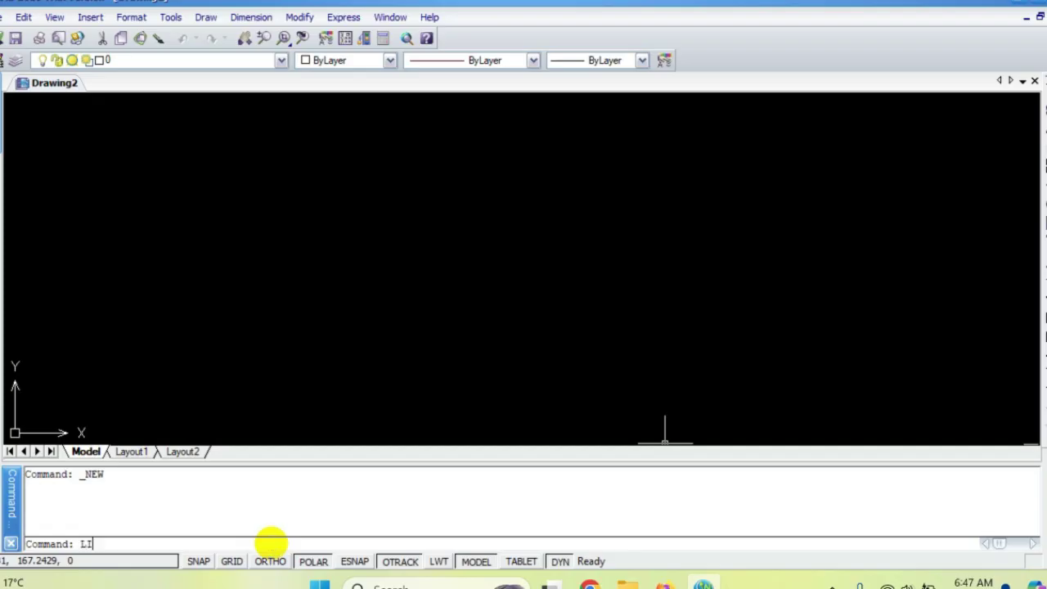
{"action": "type", "text": "MITS"}
{"action": "key", "text": "Return"}
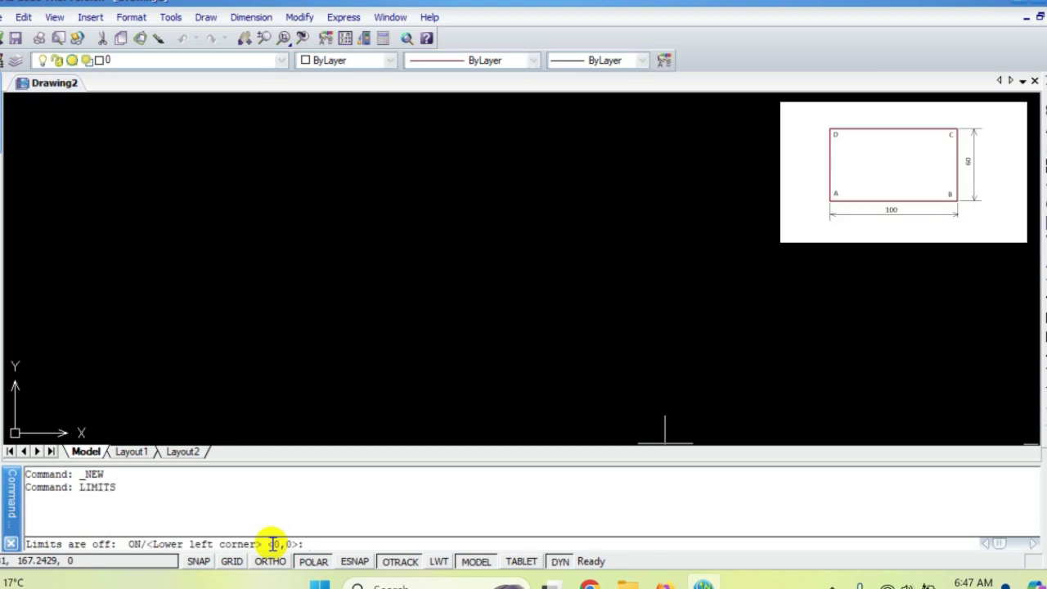
{"action": "type", "text": "0"}
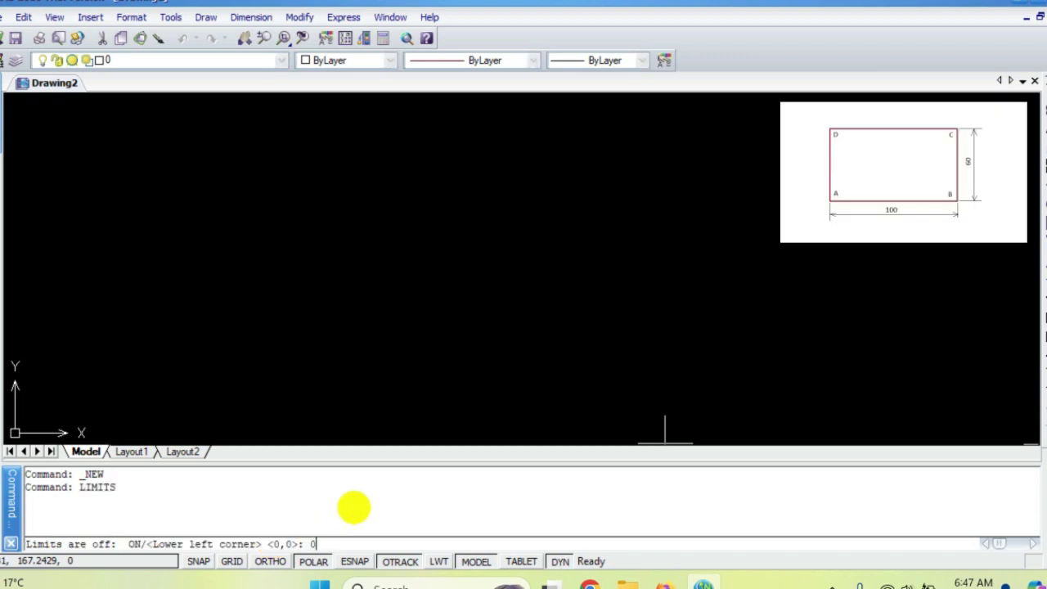
{"action": "type", "text": ",0"}
{"action": "key", "text": "Return"}
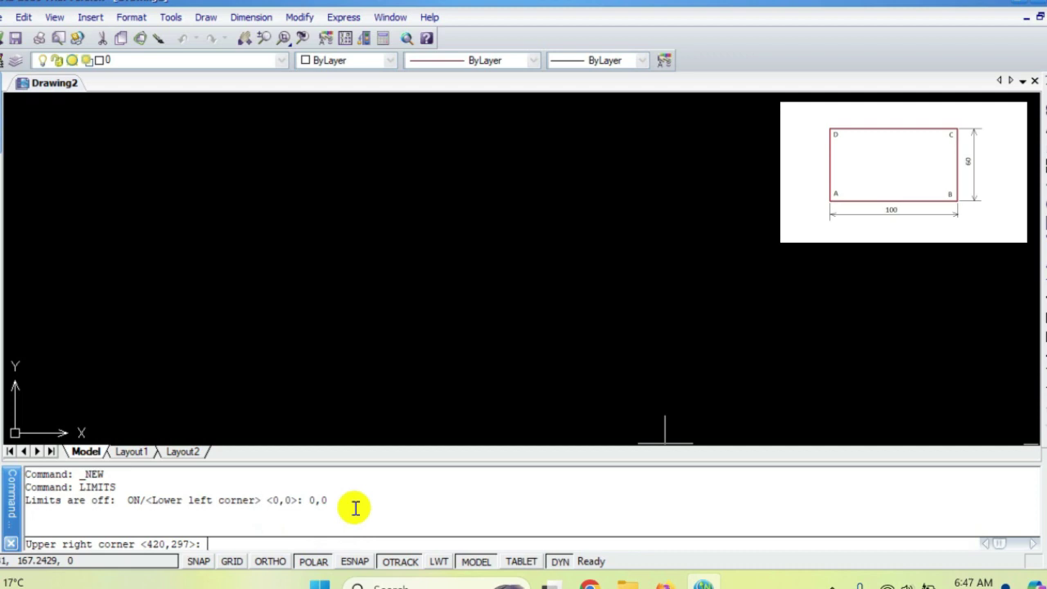
{"action": "type", "text": "150,100"}
{"action": "key", "text": "Return"}
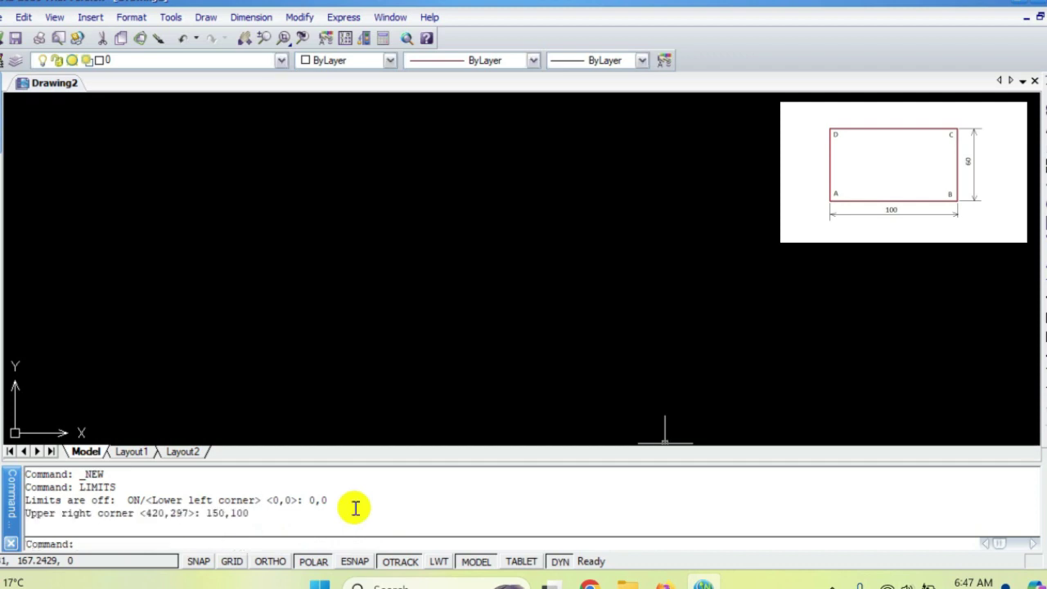
{"action": "type", "text": "Z"}
{"action": "key", "text": "Return"}
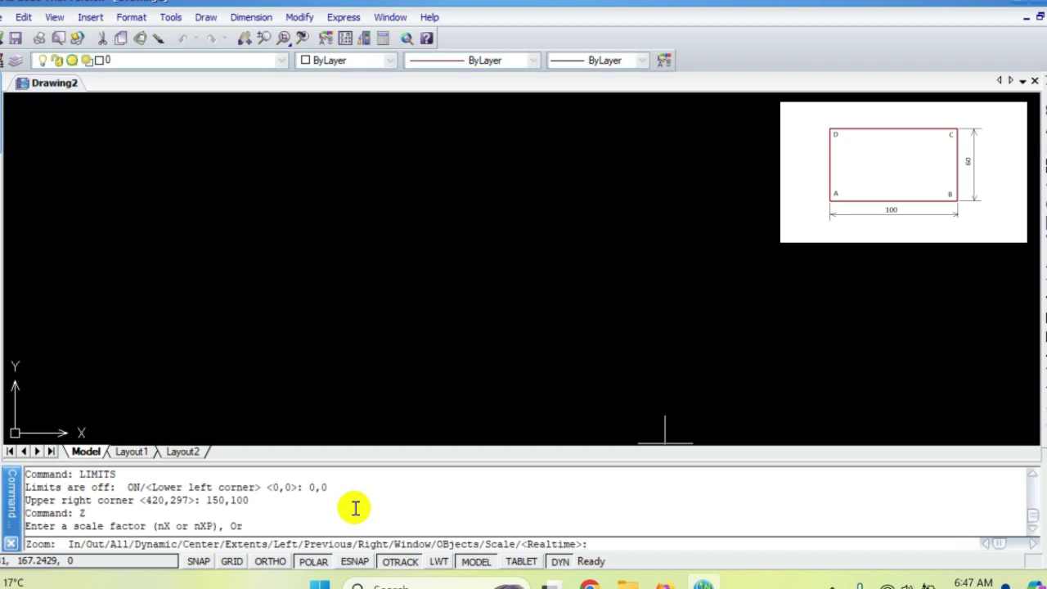
{"action": "type", "text": "E"}
{"action": "key", "text": "Return"}
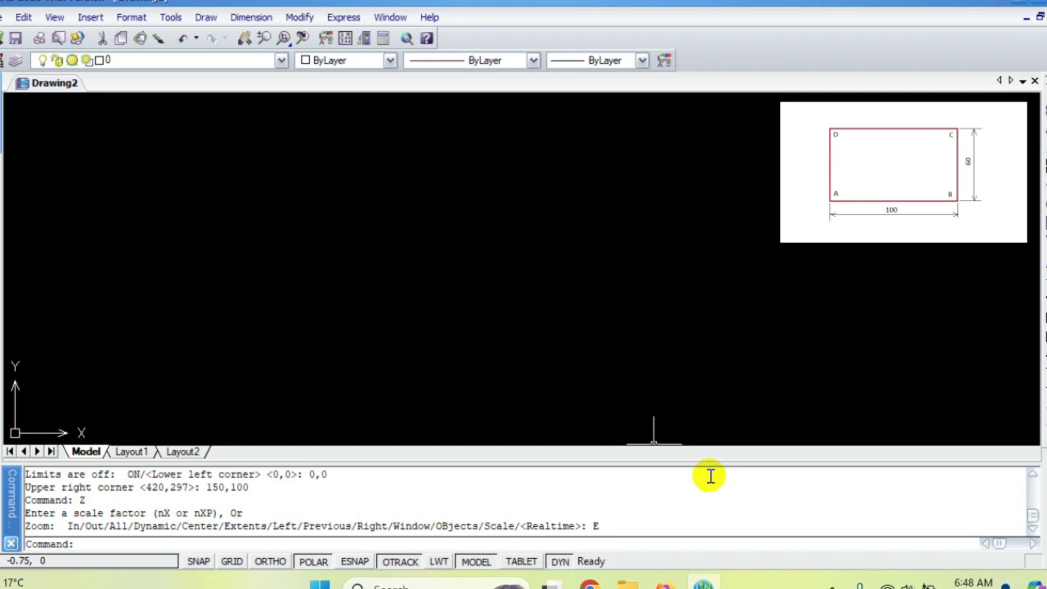
Step: Draw edges AB and BC of the rectangle as lines from 0,0 to 100,0 and on to 100,60, using absolute coordinates
{"action": "type", "text": "line"}
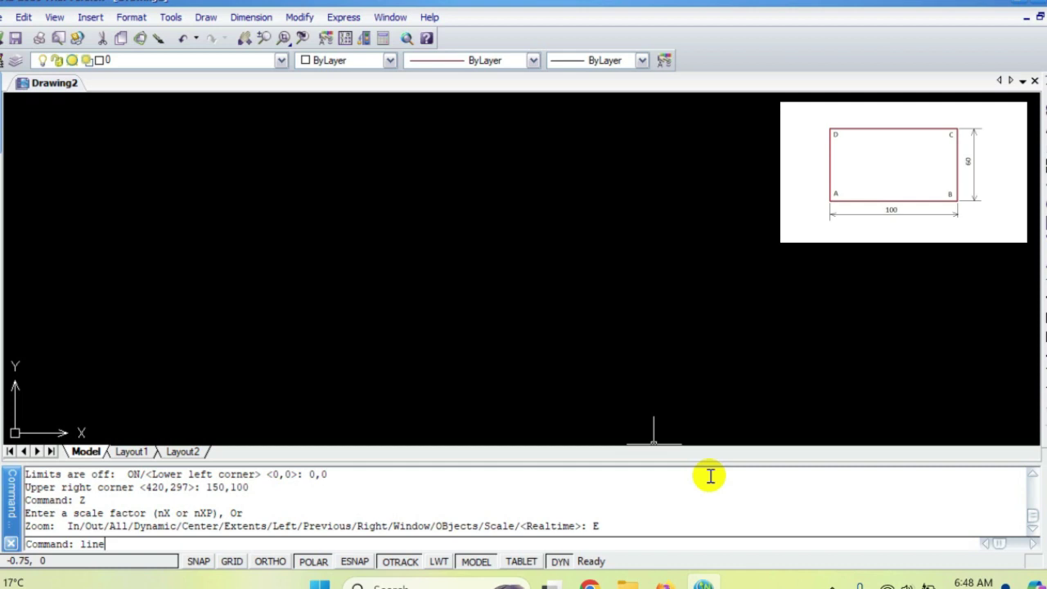
{"action": "key", "text": "Return"}
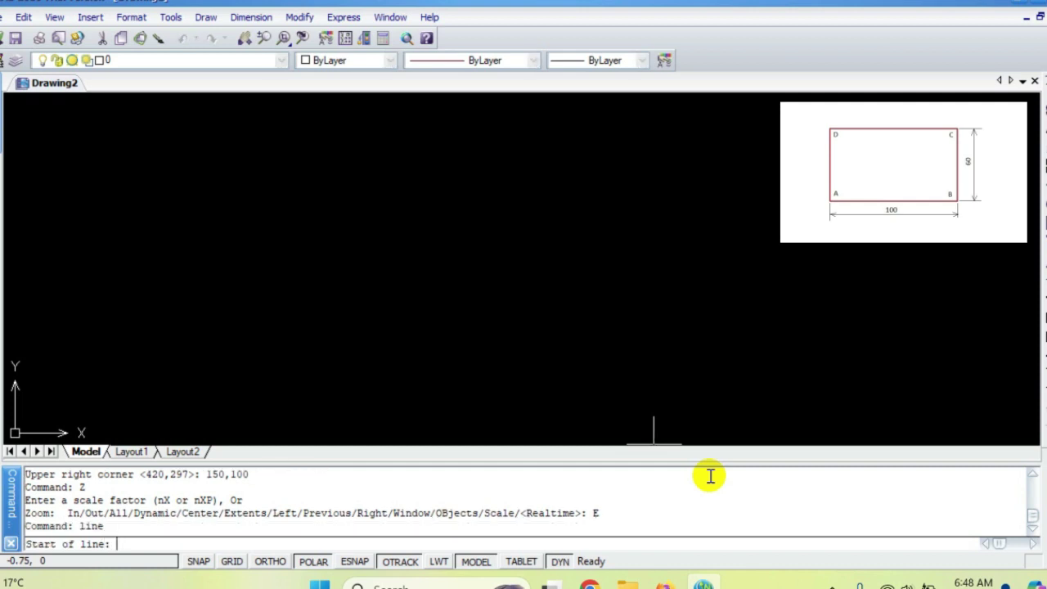
{"action": "type", "text": "0,0"}
{"action": "key", "text": "Return"}
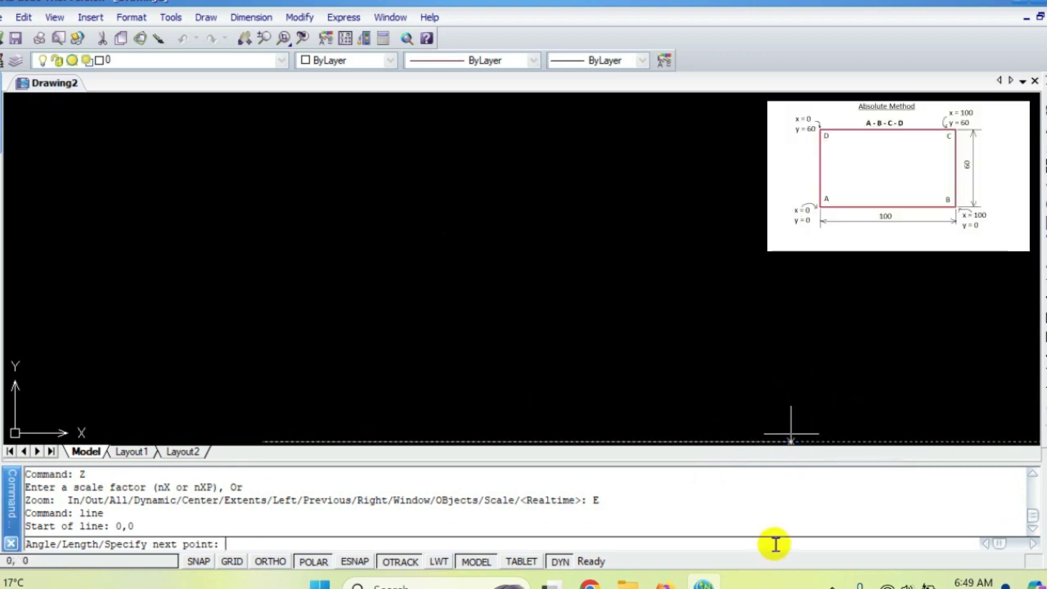
{"action": "type", "text": "11"}
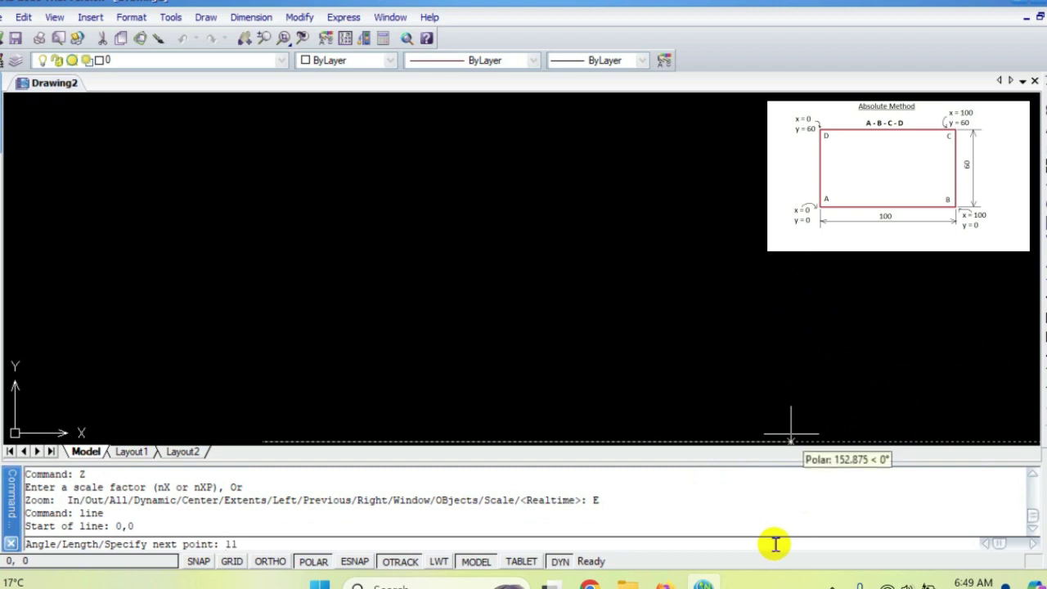
{"action": "type", "text": "00,0"}
{"action": "key", "text": "Return"}
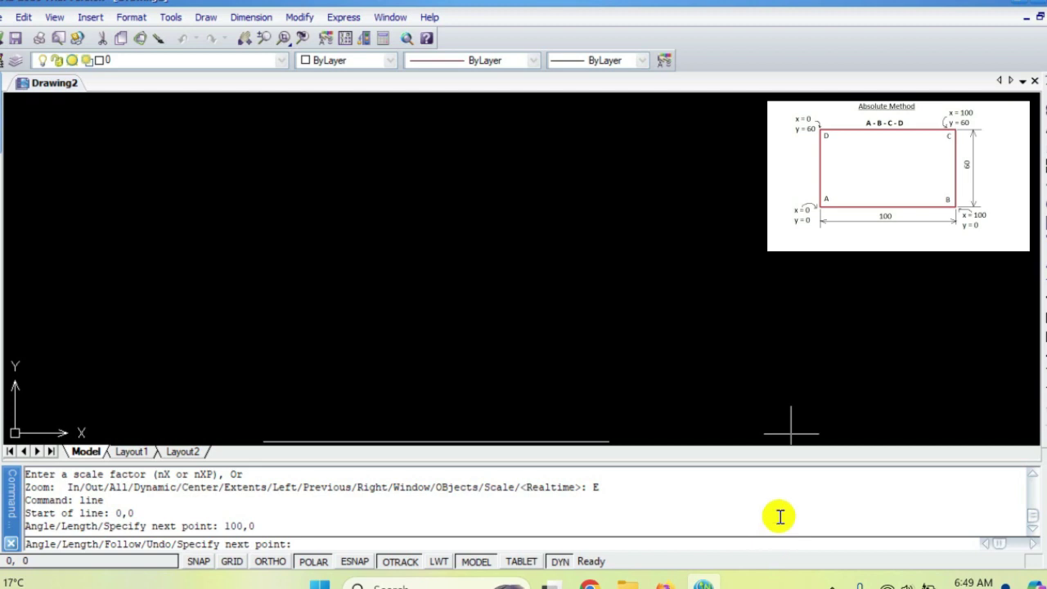
{"action": "type", "text": "100,"}
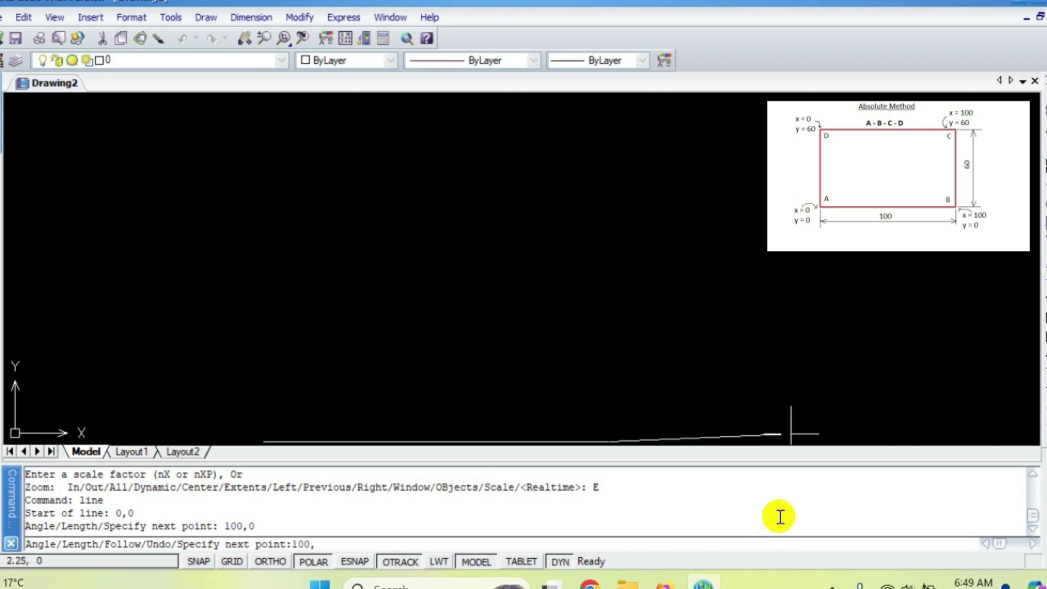
{"action": "type", "text": "60"}
{"action": "key", "text": "Return"}
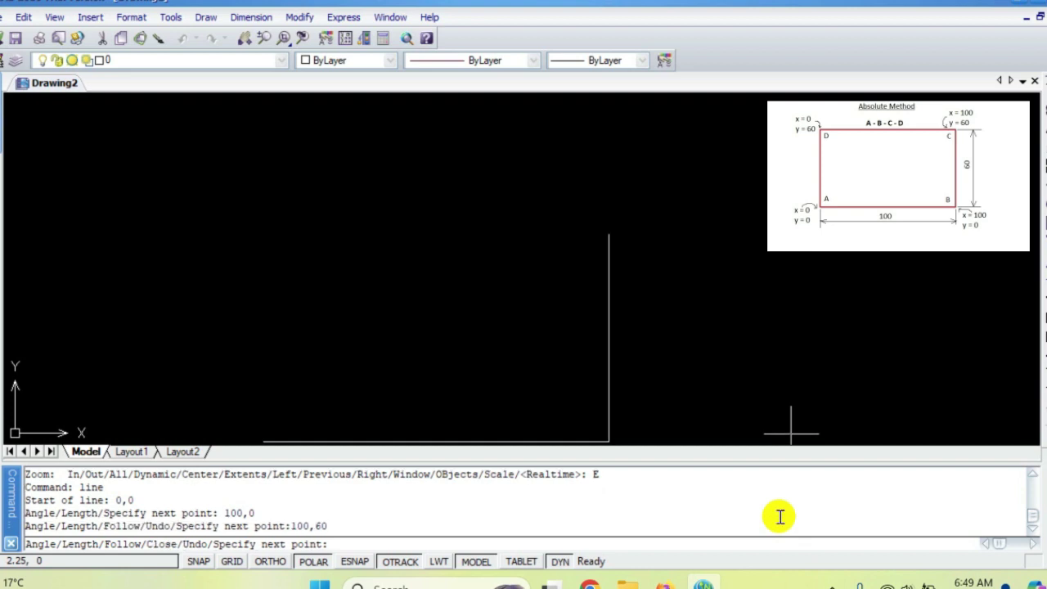
Step: Complete the rectangle with lines to absolute points 0,60 and back to 0,0, and end the Line command
{"action": "type", "text": "0"}
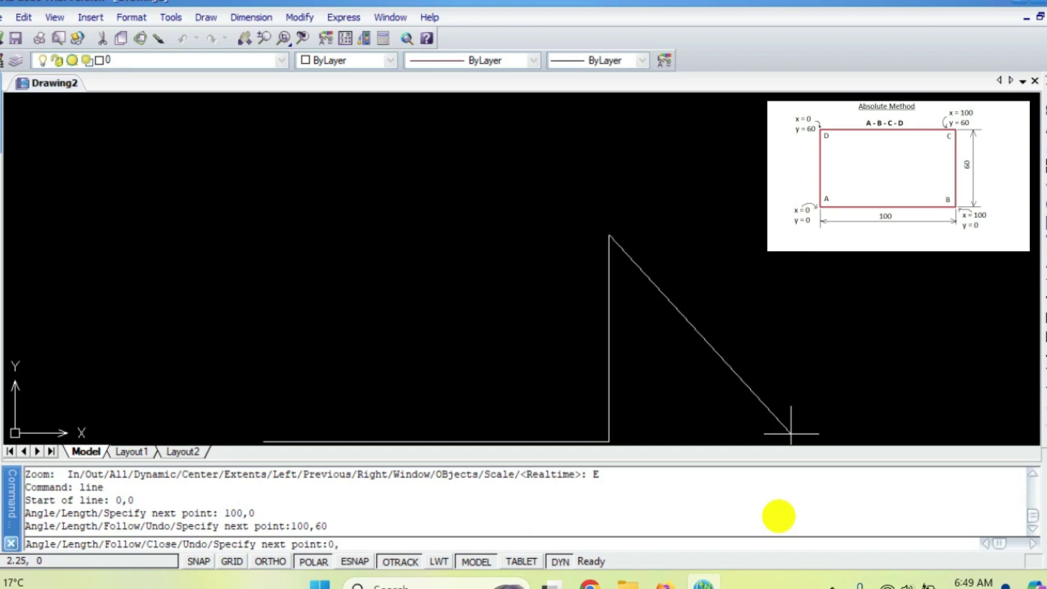
{"action": "type", "text": ",60"}
{"action": "key", "text": "Return"}
{"action": "type", "text": "0,0"}
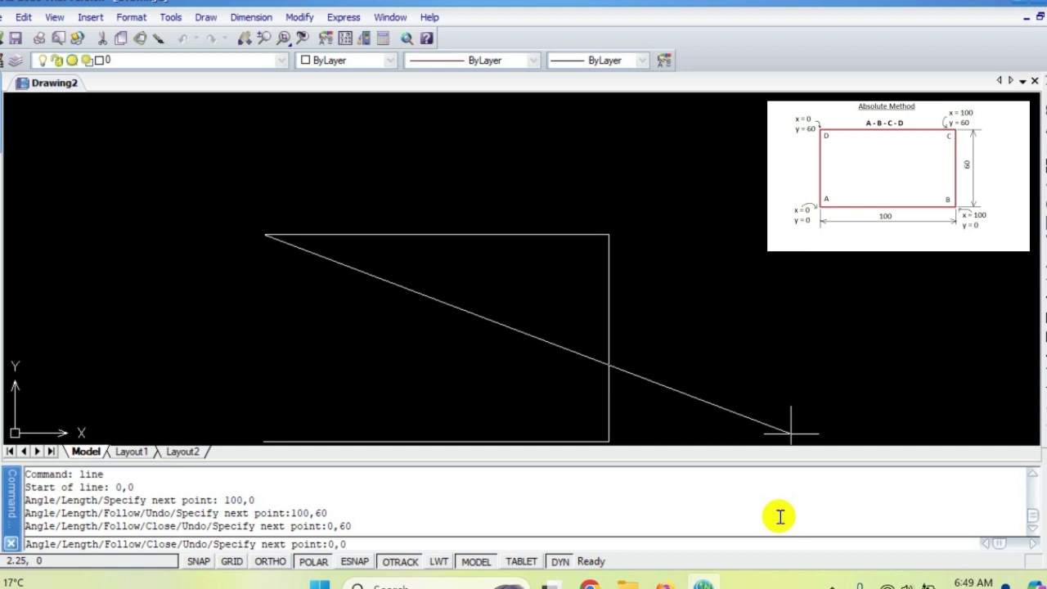
{"action": "key", "text": "Return"}
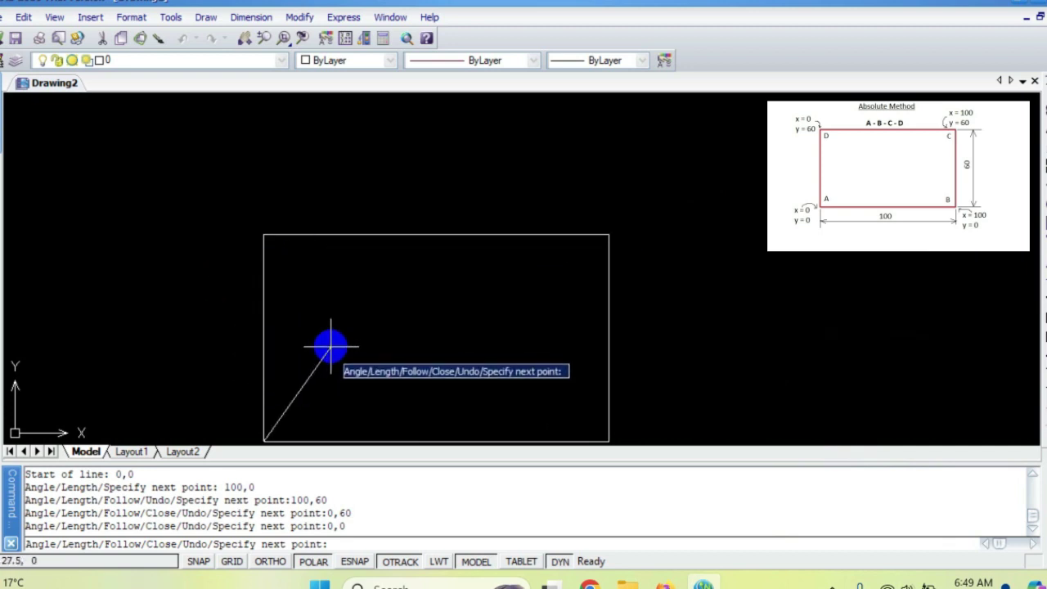
{"action": "key", "text": "Escape"}
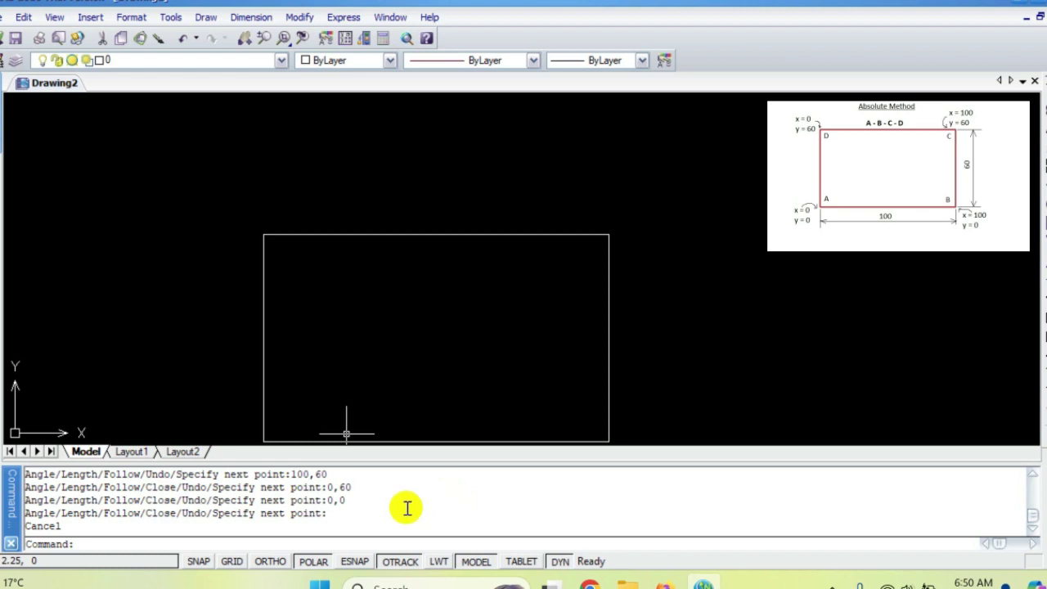
{"action": "key", "text": "Escape"}
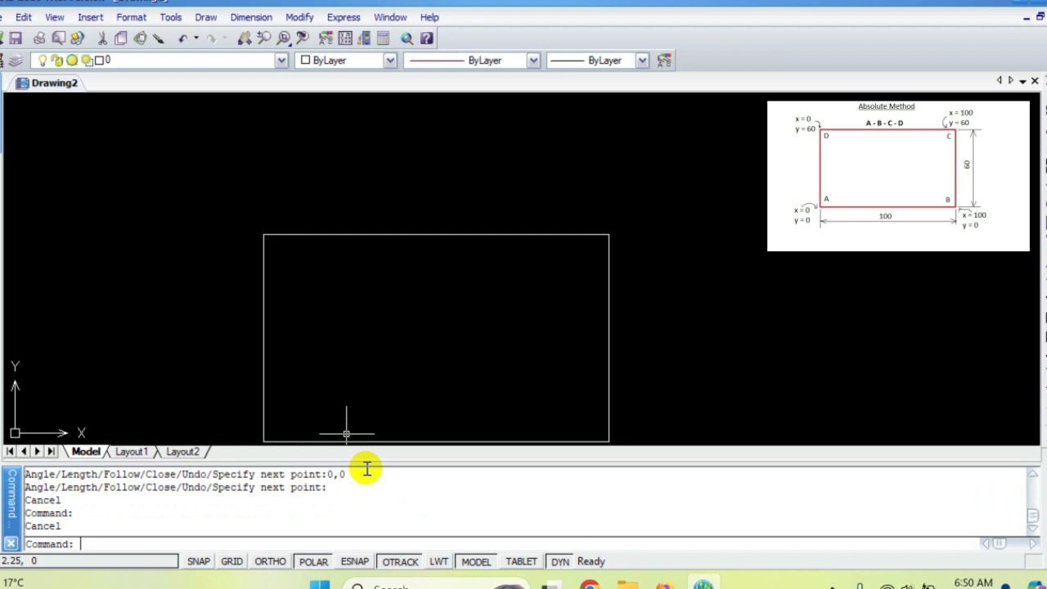
Step: Zoom the view to the extents of the rectangle
{"action": "type", "text": "z"}
{"action": "key", "text": "Return"}
{"action": "type", "text": "e"}
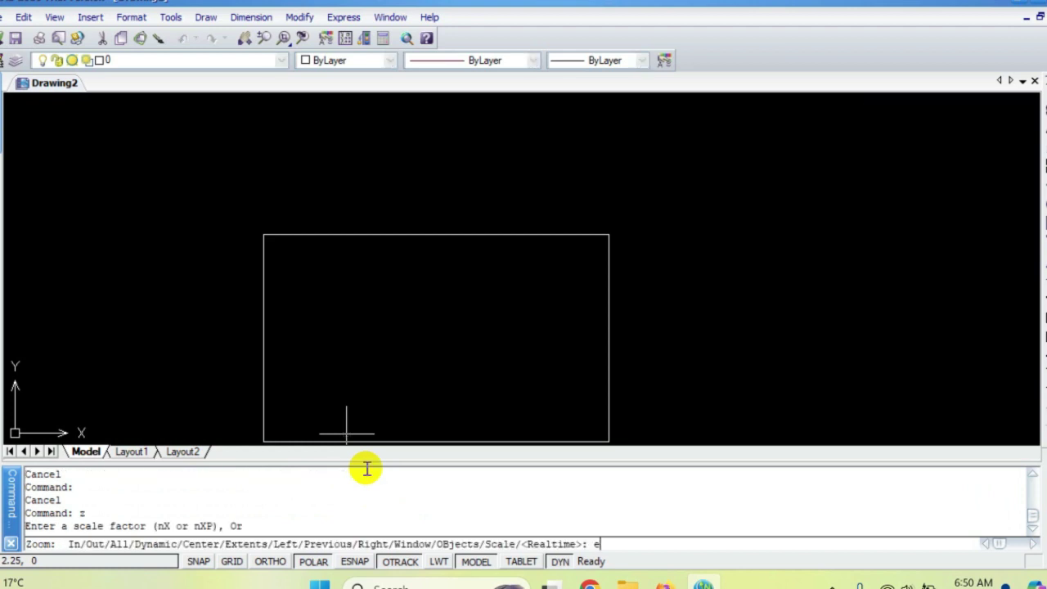
{"action": "key", "text": "Return"}
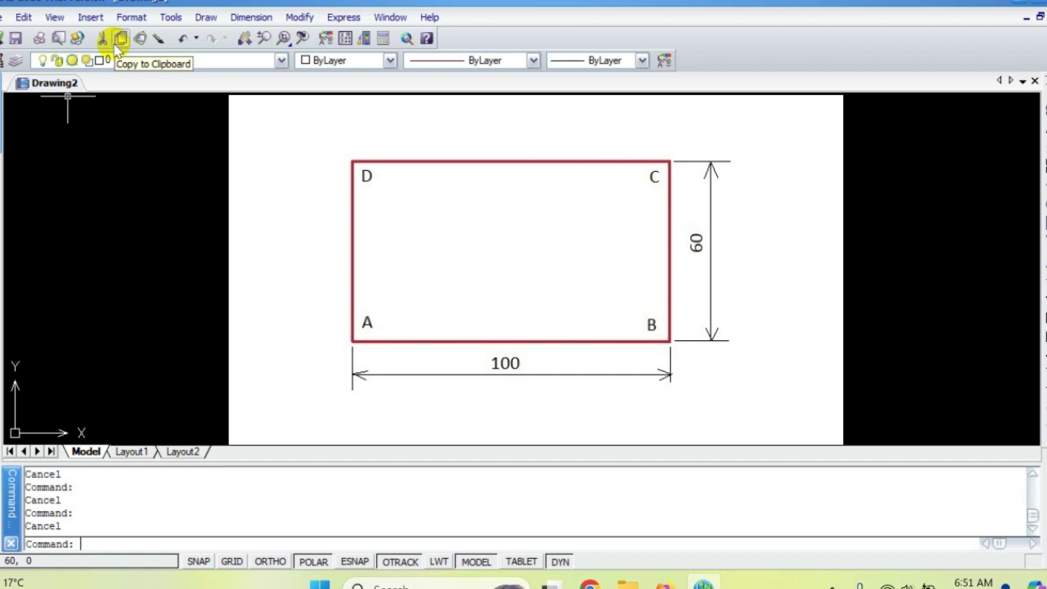
Step: Define the drawing limits again as 0,0 to 150,100 and fit the view to the extents
{"action": "type", "text": "limits"}
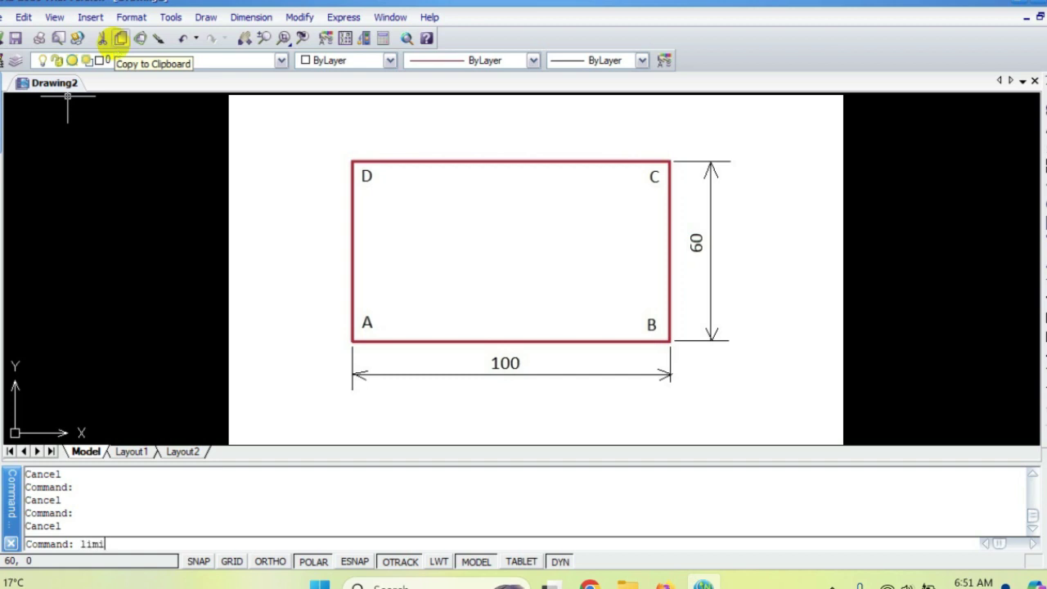
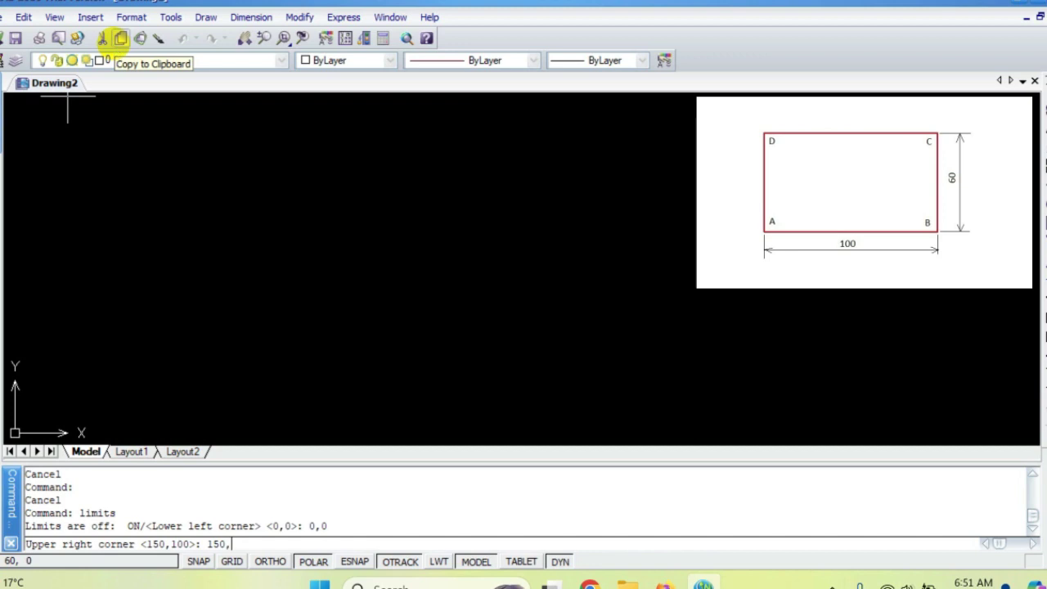
{"action": "key", "text": "Return"}
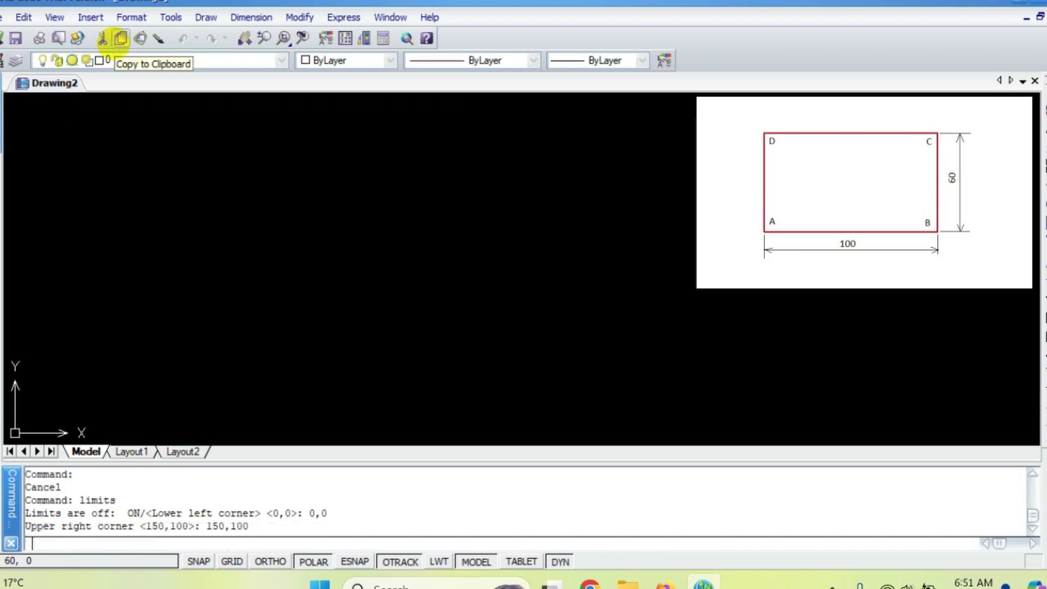
{"action": "type", "text": "z"}
{"action": "key", "text": "Return"}
{"action": "type", "text": "e"}
{"action": "key", "text": "Return"}
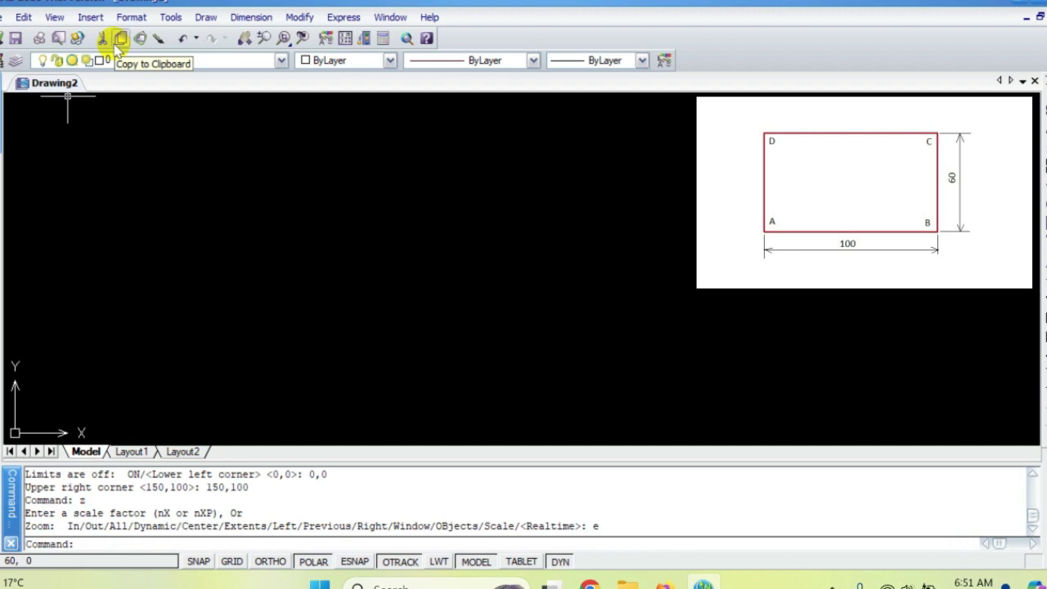
{"action": "type", "text": "L"}
{"action": "key", "text": "Return"}
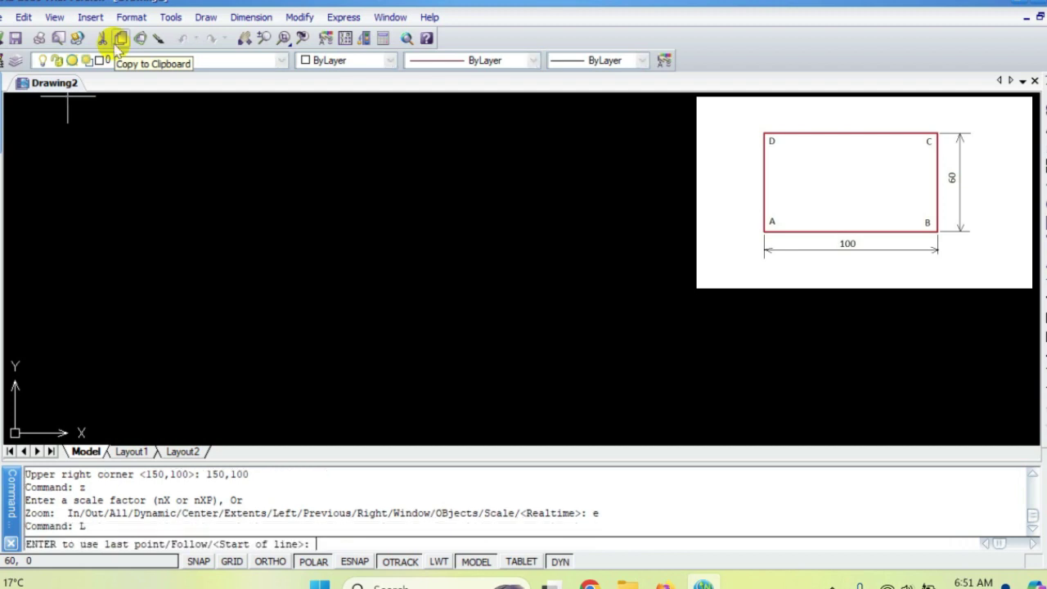
{"action": "type", "text": "0,0"}
{"action": "key", "text": "Return"}
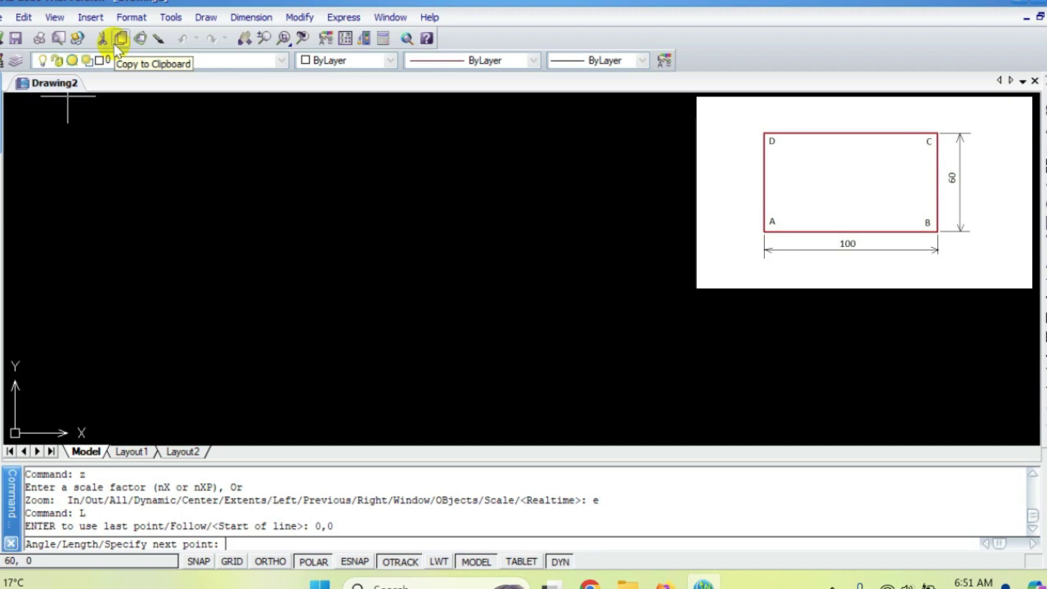
{"action": "type", "text": "@"}
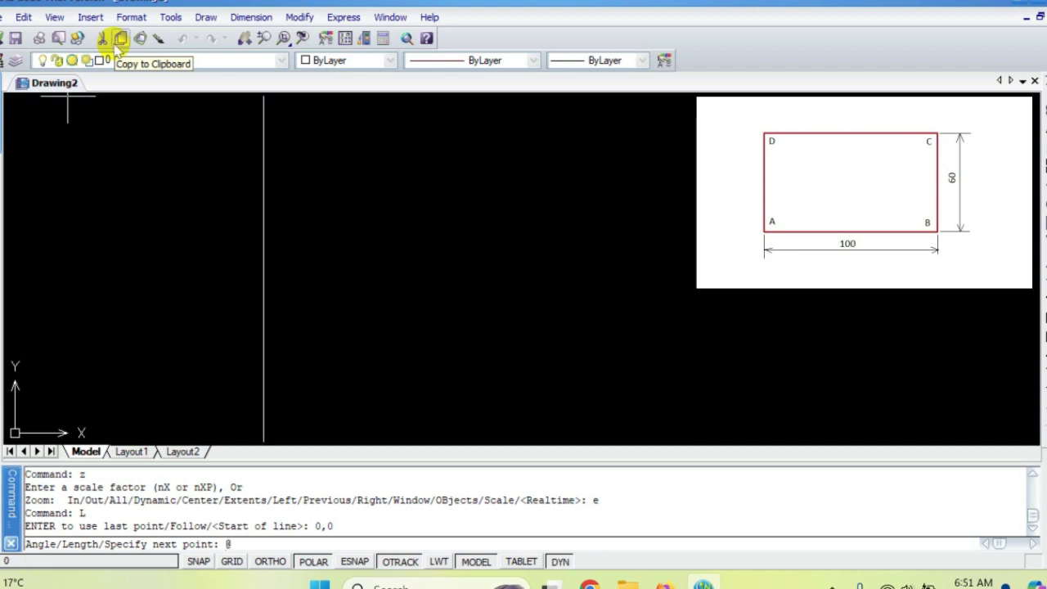
{"action": "type", "text": "100,"}
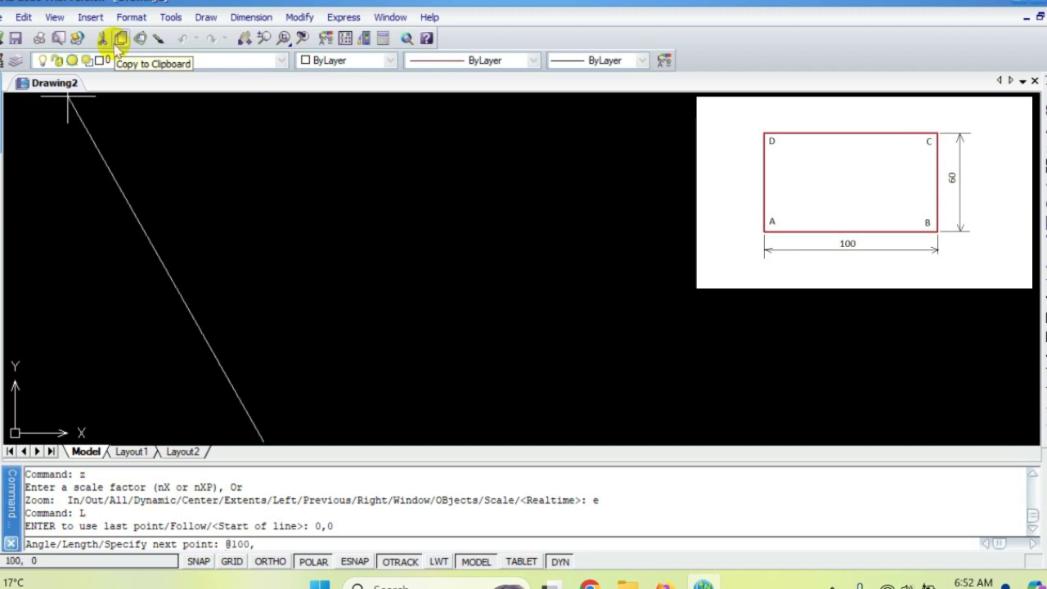
{"action": "type", "text": "0"}
{"action": "key", "text": "Return"}
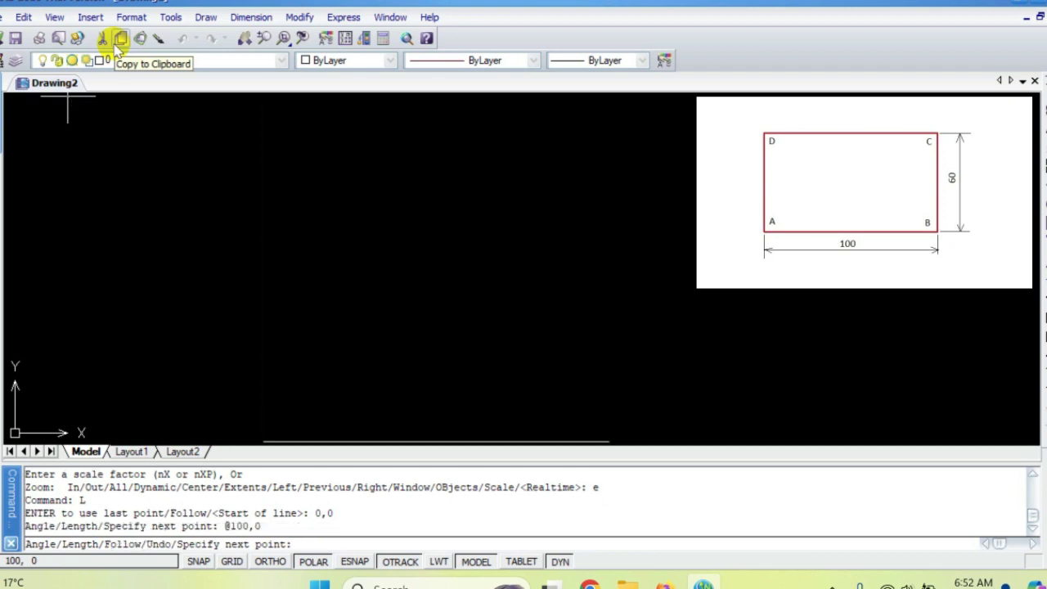
Step: Continue the line with side BC to relative point @0,60 and top edge CD to @-100,0
{"action": "type", "text": "@"}
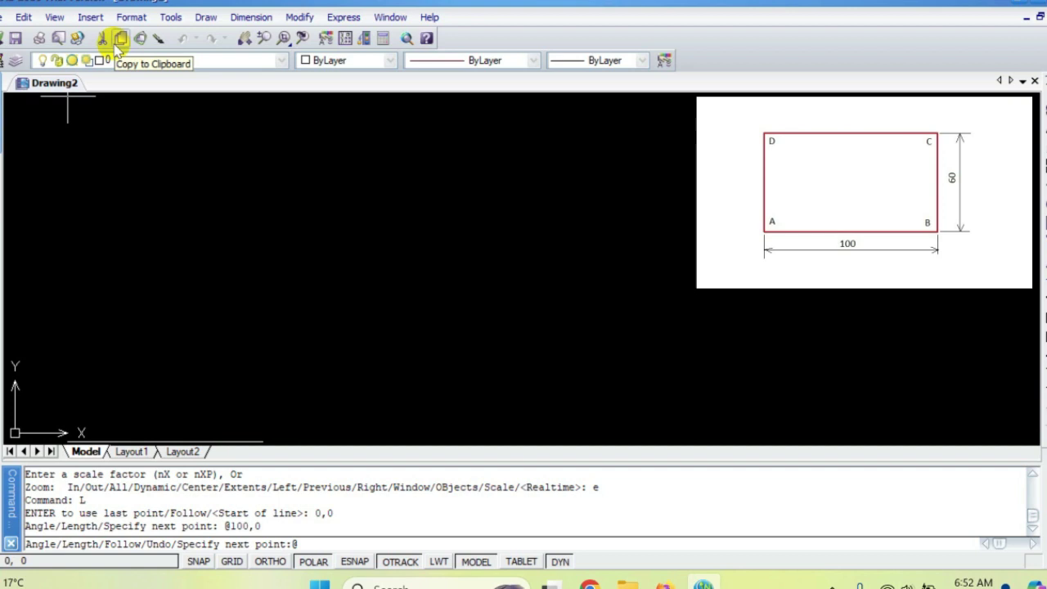
{"action": "type", "text": "0"}
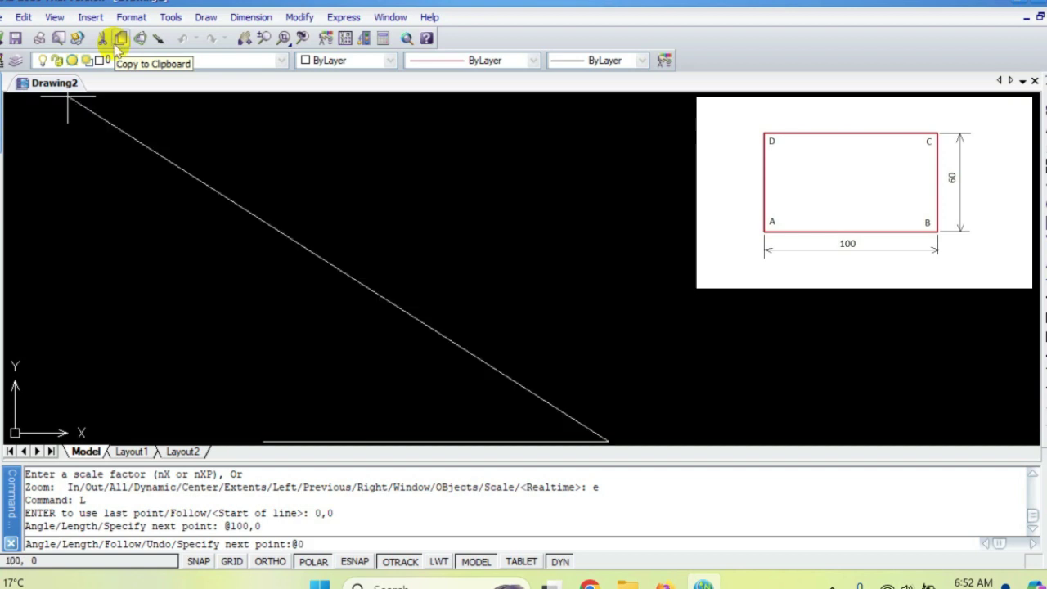
{"action": "type", "text": ",60"}
{"action": "key", "text": "Return"}
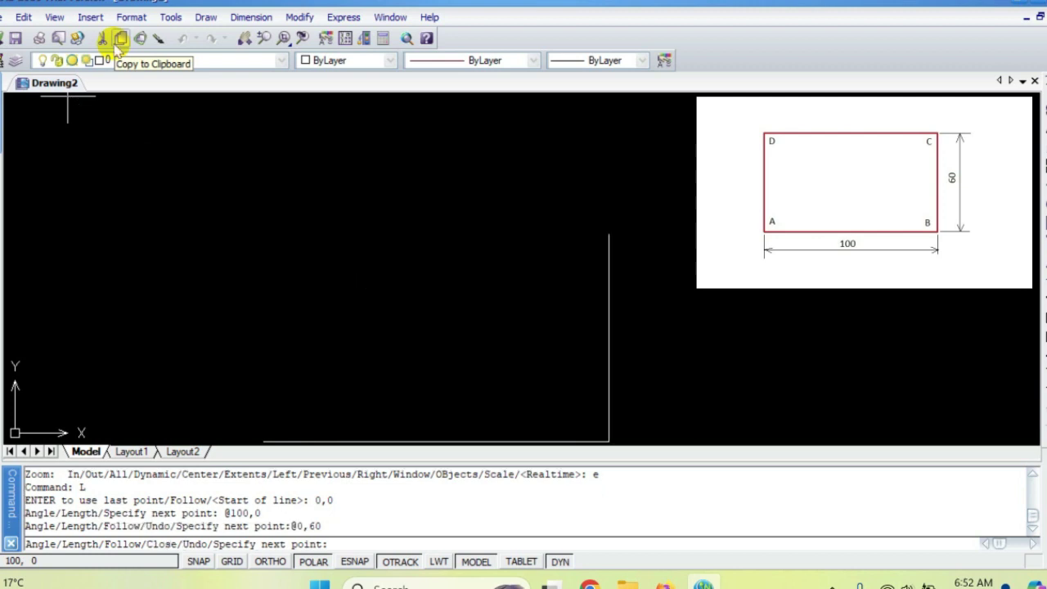
{"action": "type", "text": "@"}
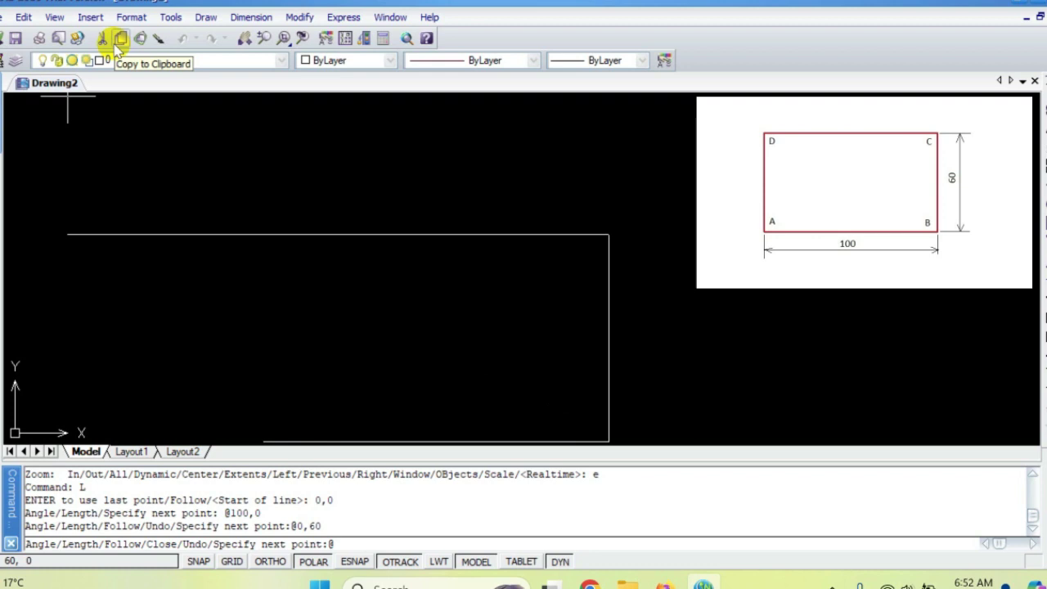
{"action": "type", "text": "-100"}
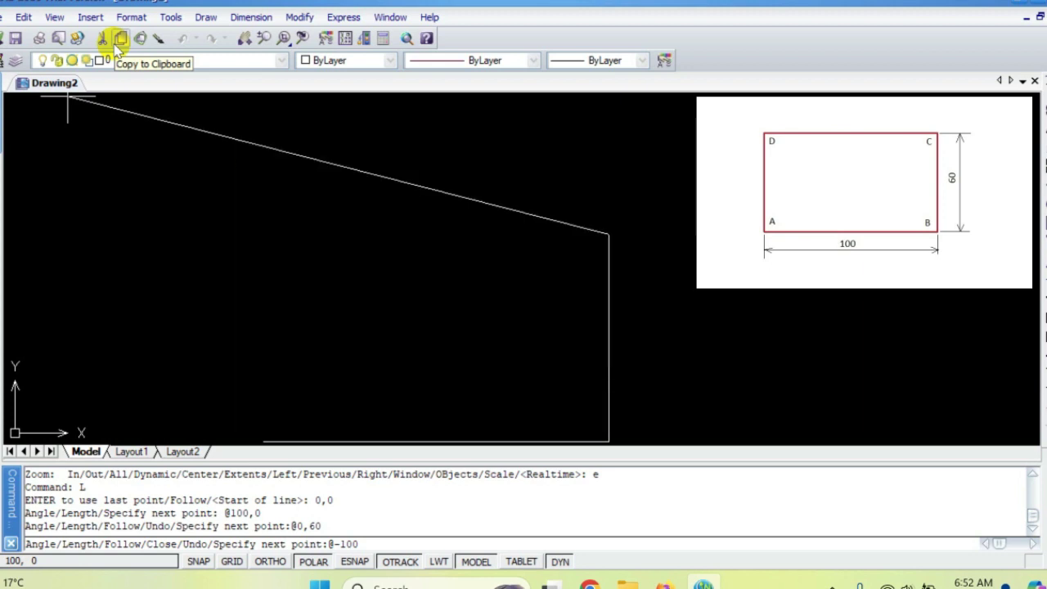
{"action": "type", "text": ","}
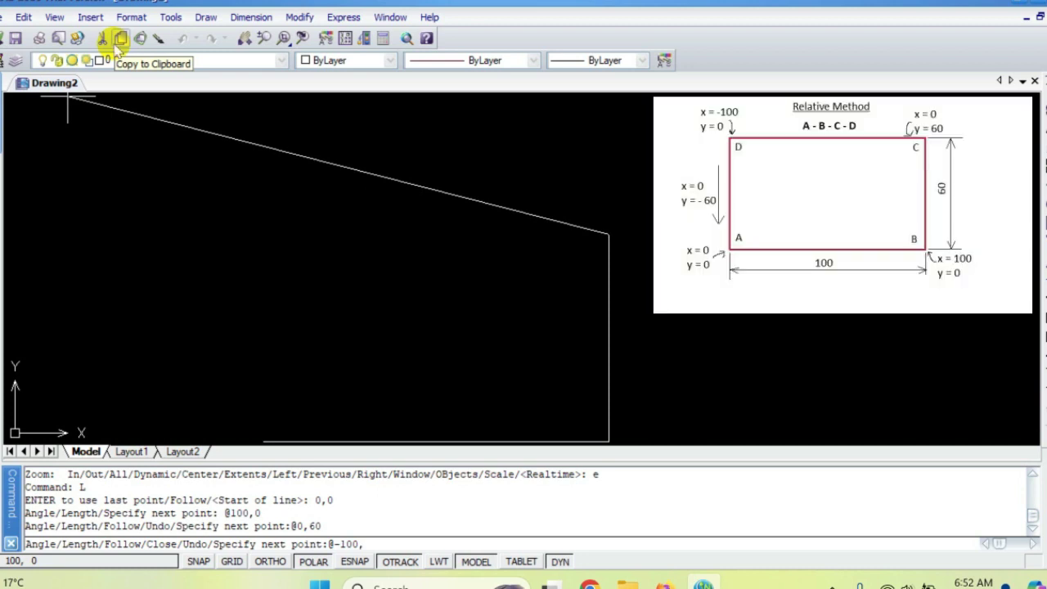
{"action": "type", "text": "0"}
{"action": "key", "text": "Return"}
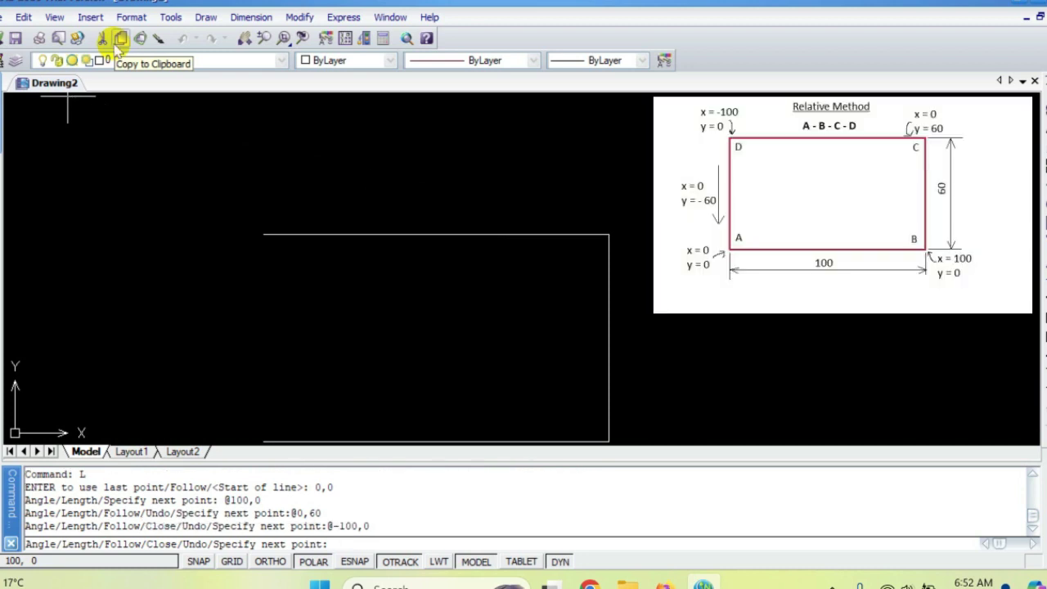
Step: Close the rectangle with side DA using the relative coordinate @0,-60, and end the Line command
{"action": "type", "text": "@"}
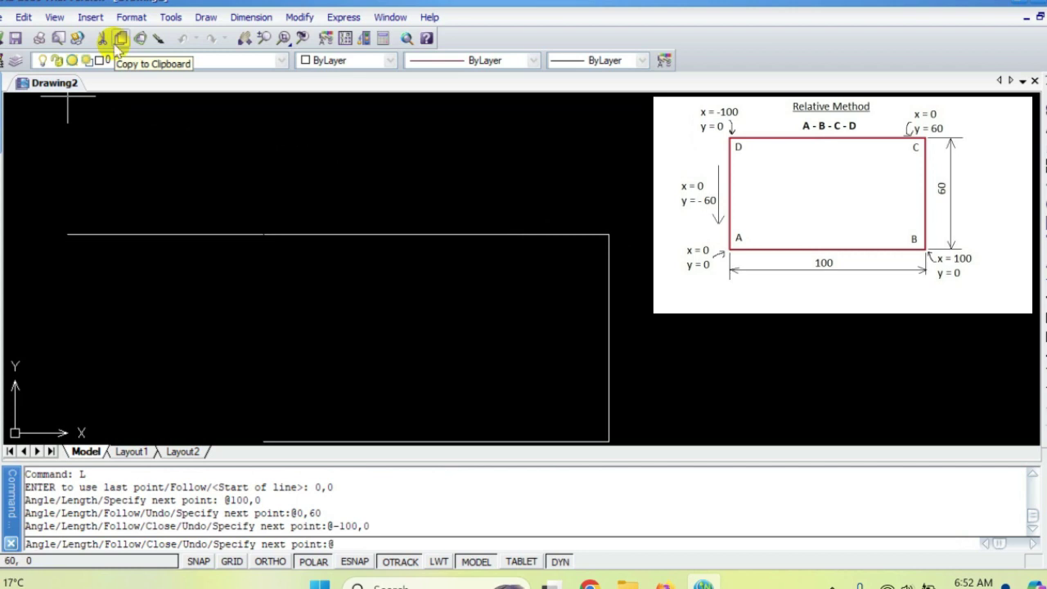
{"action": "type", "text": "0"}
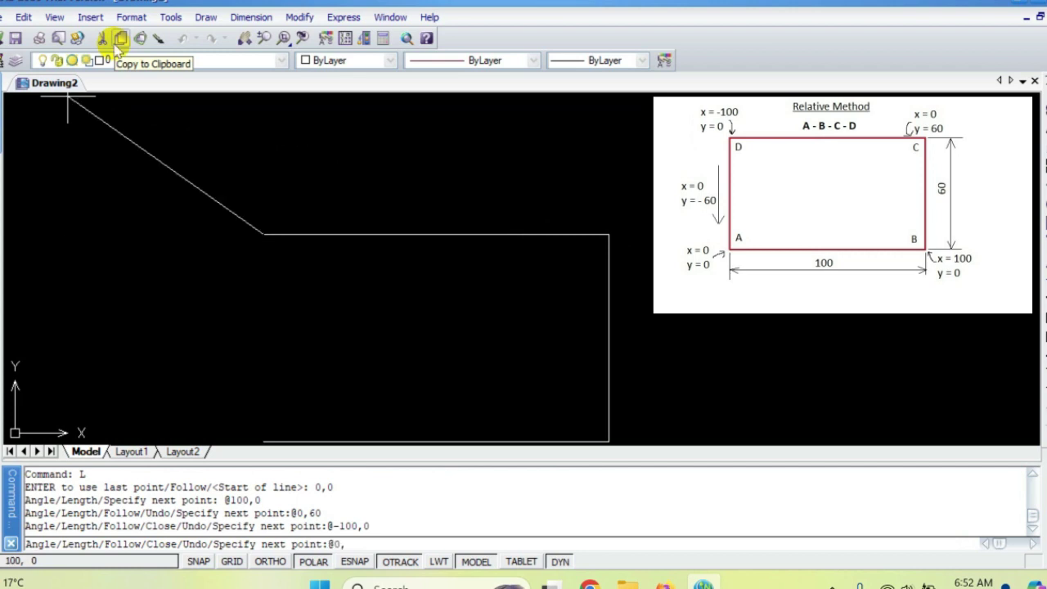
{"action": "type", "text": ",-60"}
{"action": "key", "text": "Return"}
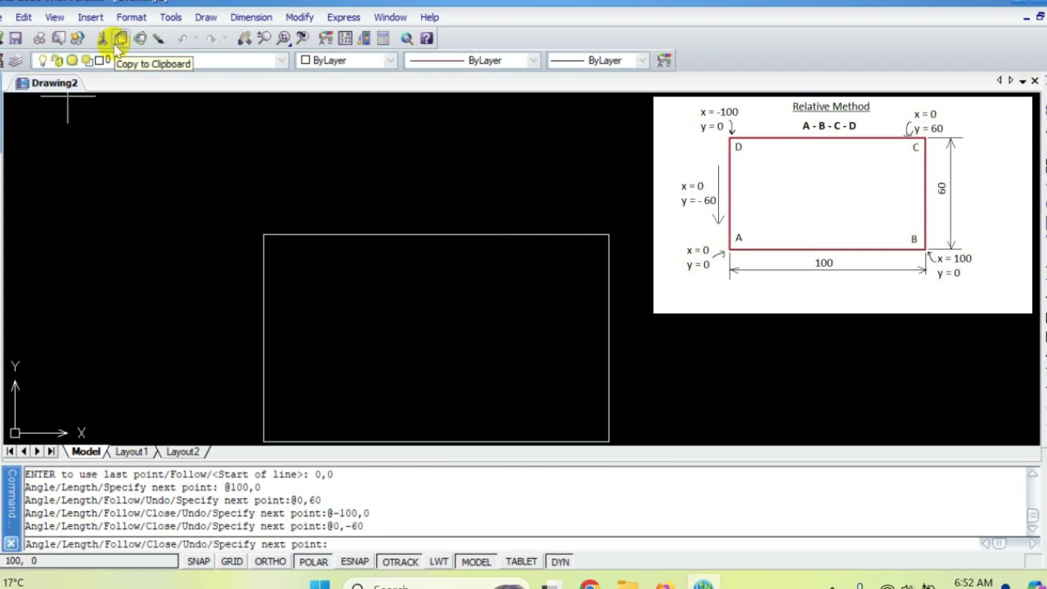
{"action": "key", "text": "Escape"}
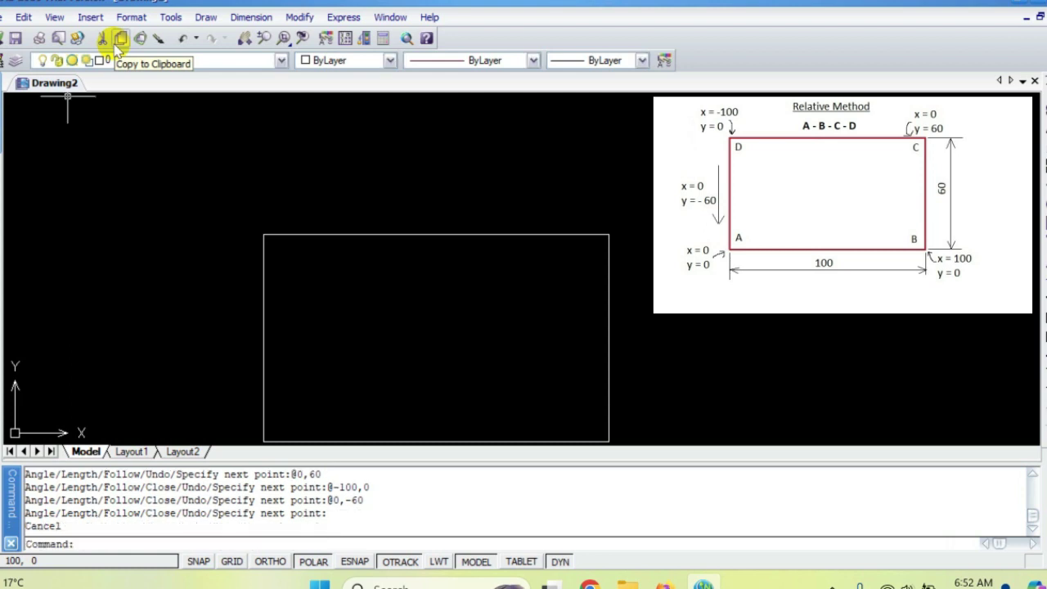
Step: Zoom the view to the extents of the rectangle drawn with relative coordinates
{"action": "type", "text": "Z"}
{"action": "key", "text": "Return"}
{"action": "type", "text": "E"}
{"action": "key", "text": "Return"}
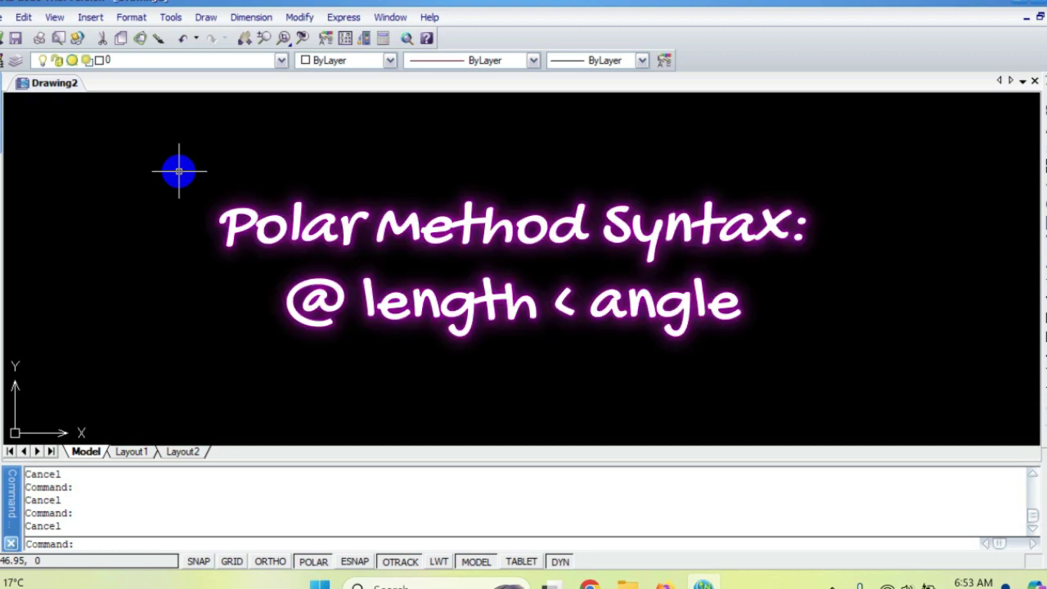
Step: Set the drawing limits again from 0,0 to 150,100 and zoom to the extents
{"action": "type", "text": "limits"}
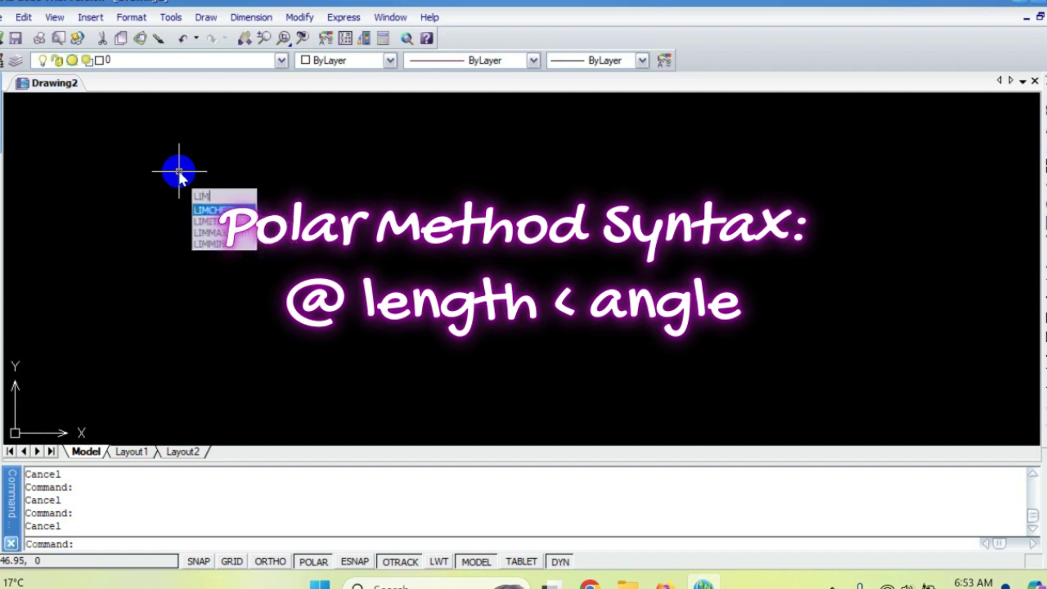
{"action": "key", "text": "Return"}
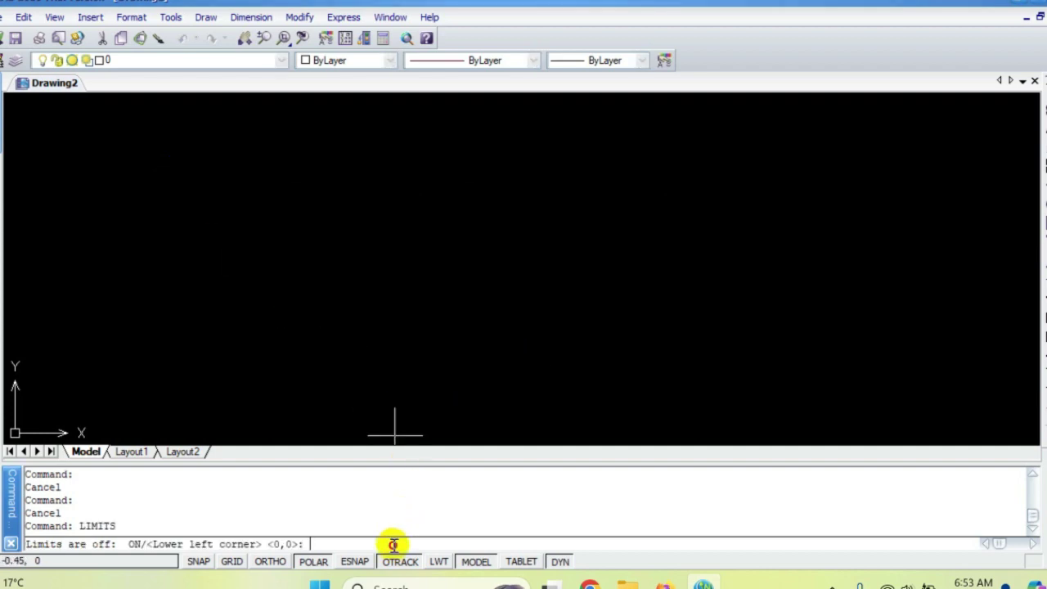
{"action": "type", "text": "0,0"}
{"action": "key", "text": "Return"}
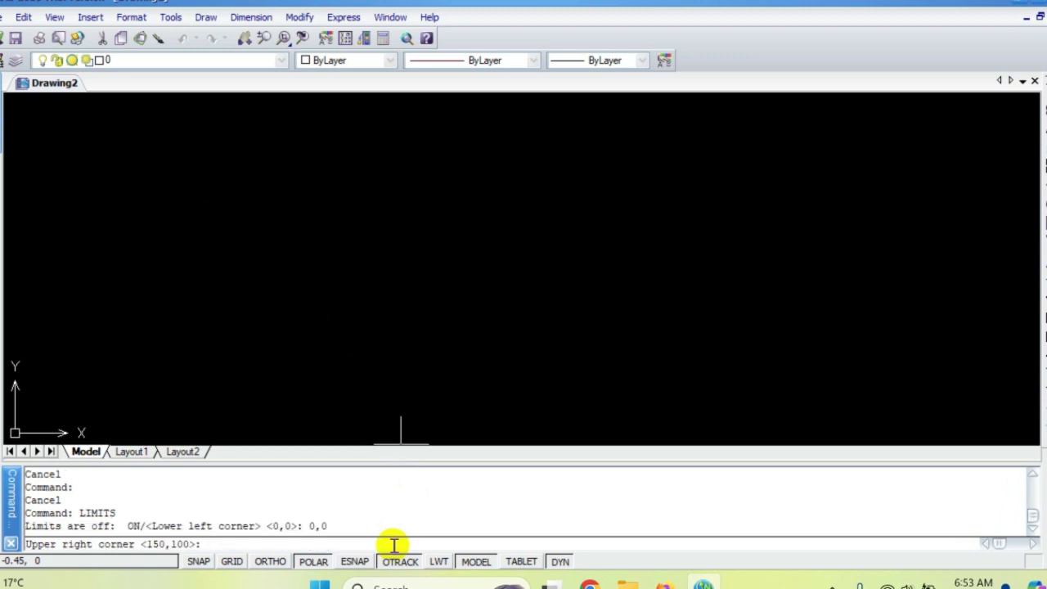
{"action": "type", "text": "150,100"}
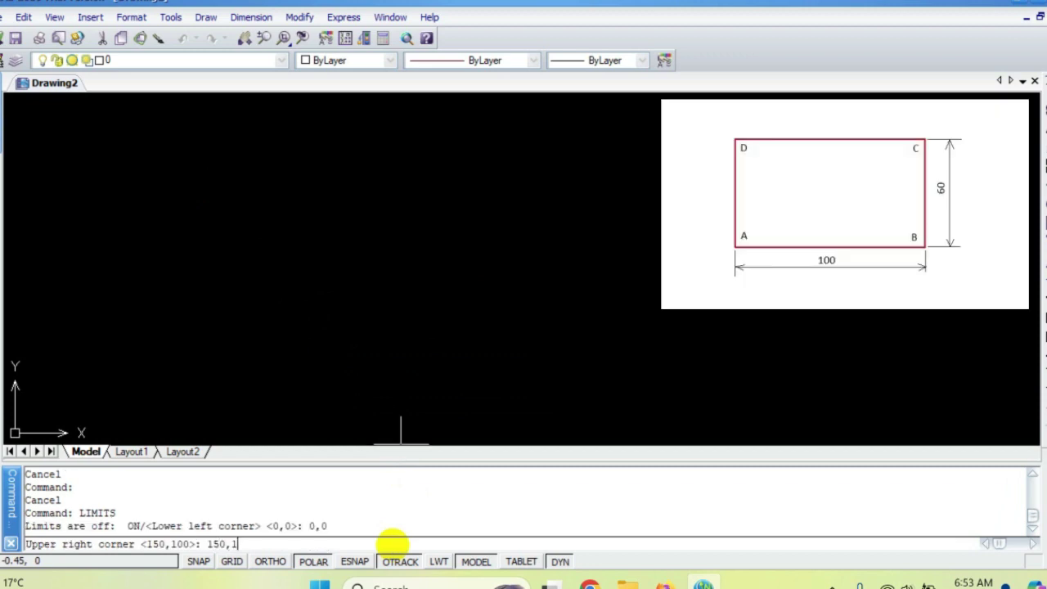
{"action": "key", "text": "Return"}
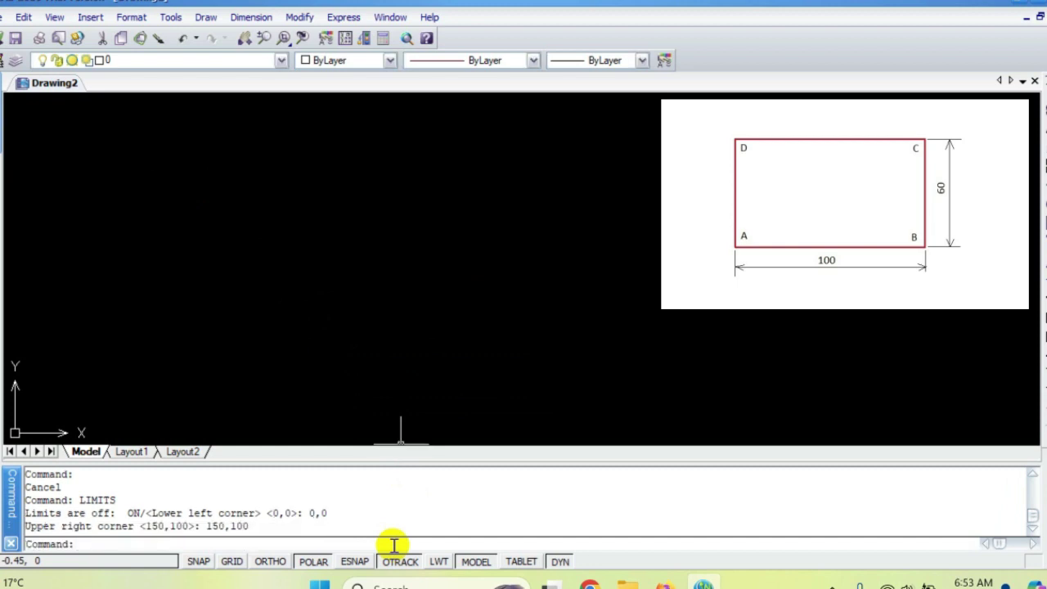
{"action": "type", "text": "Z"}
{"action": "key", "text": "Return"}
{"action": "type", "text": "E"}
{"action": "key", "text": "Return"}
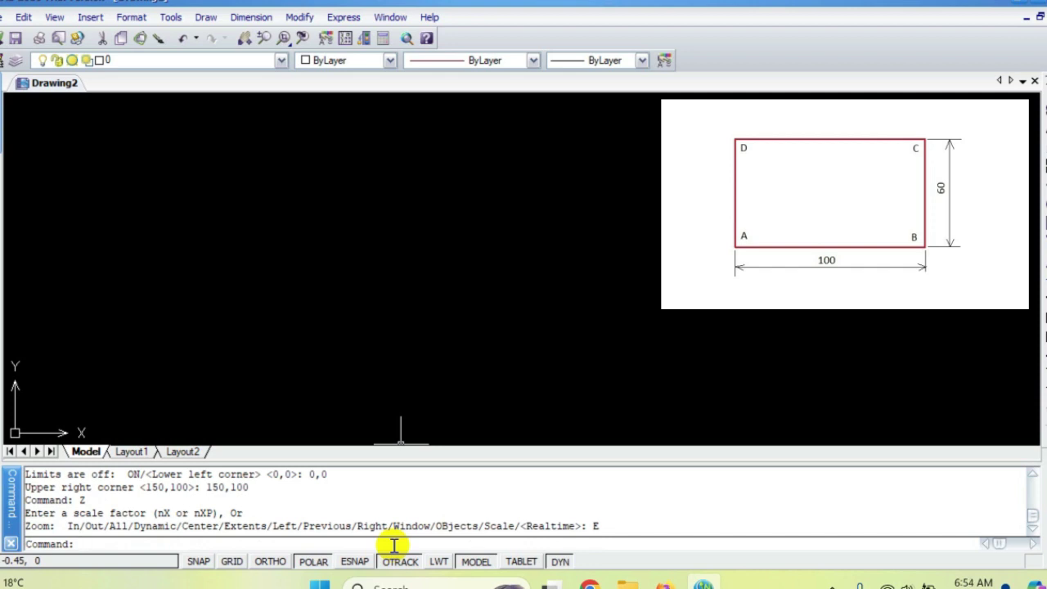
{"action": "type", "text": "L"}
{"action": "key", "text": "Return"}
{"action": "type", "text": "0,0"}
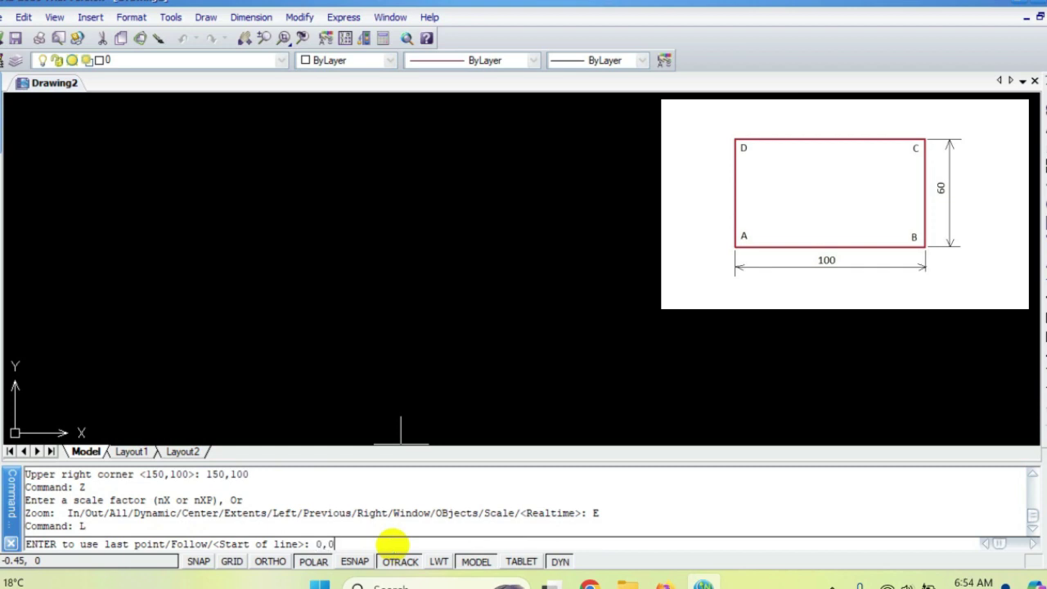
{"action": "key", "text": "Return"}
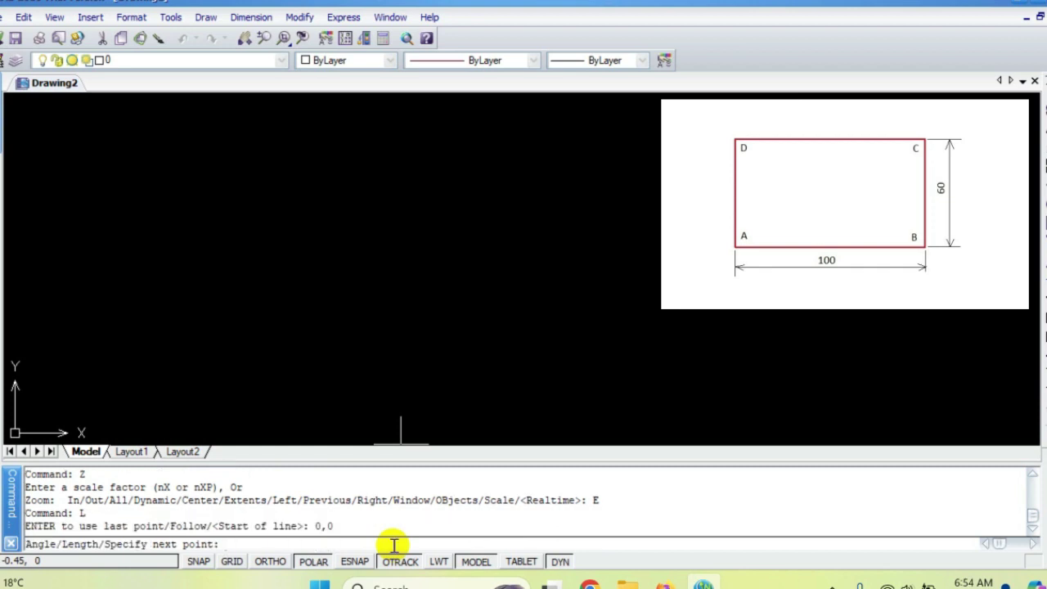
{"action": "type", "text": "@"}
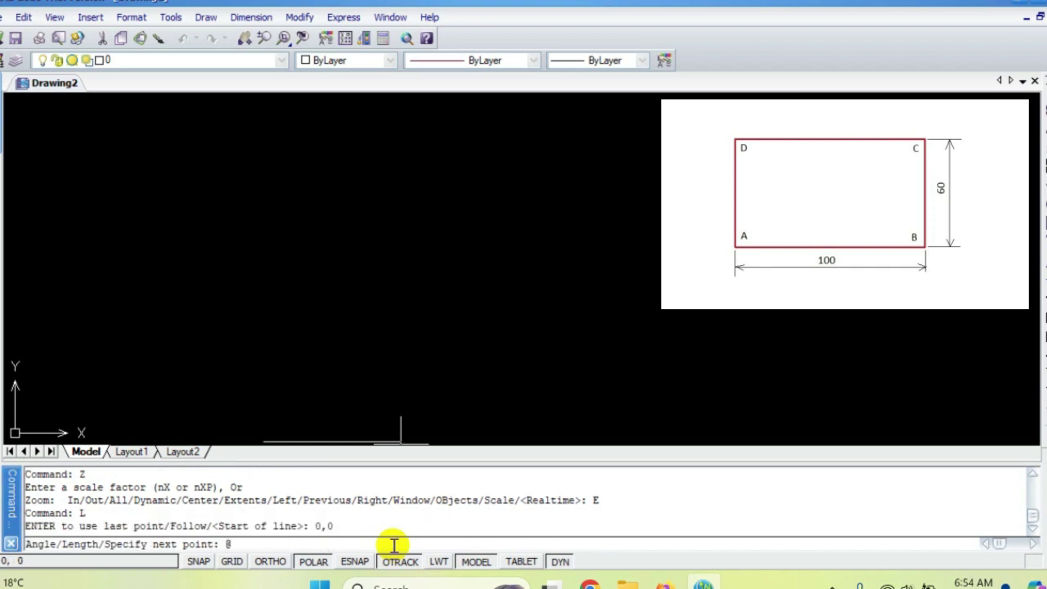
{"action": "type", "text": "100<"}
{"action": "type", "text": "0"}
{"action": "key", "text": "Return"}
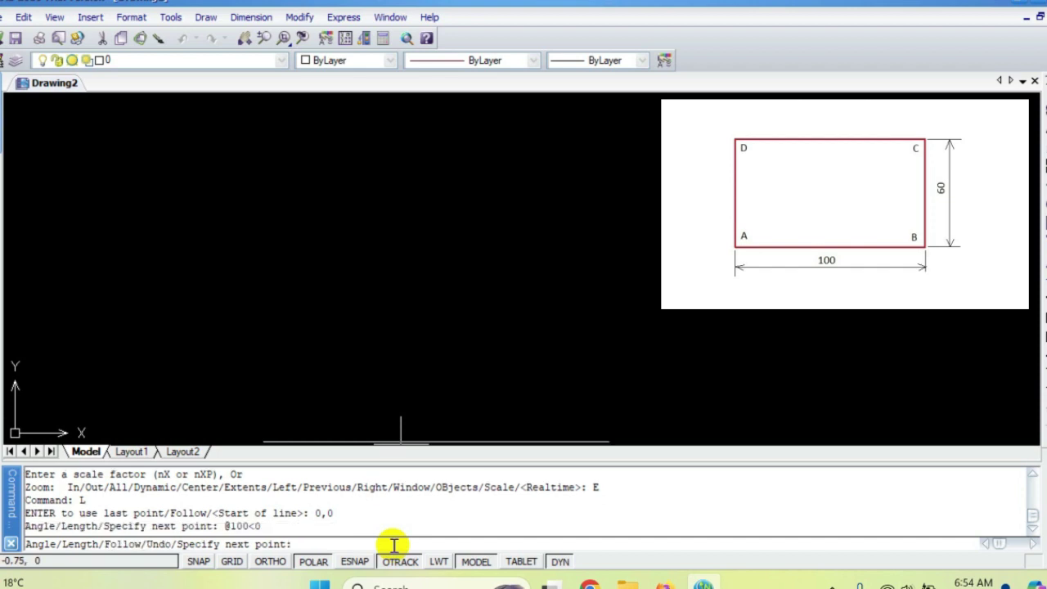
{"action": "type", "text": "@"}
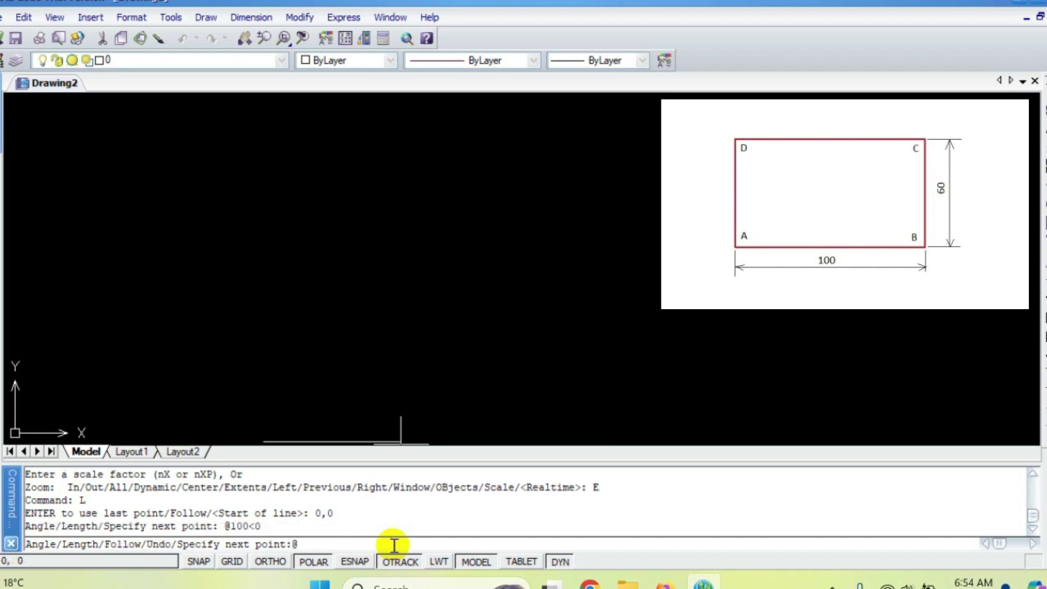
{"action": "type", "text": "60<90"}
{"action": "key", "text": "Return"}
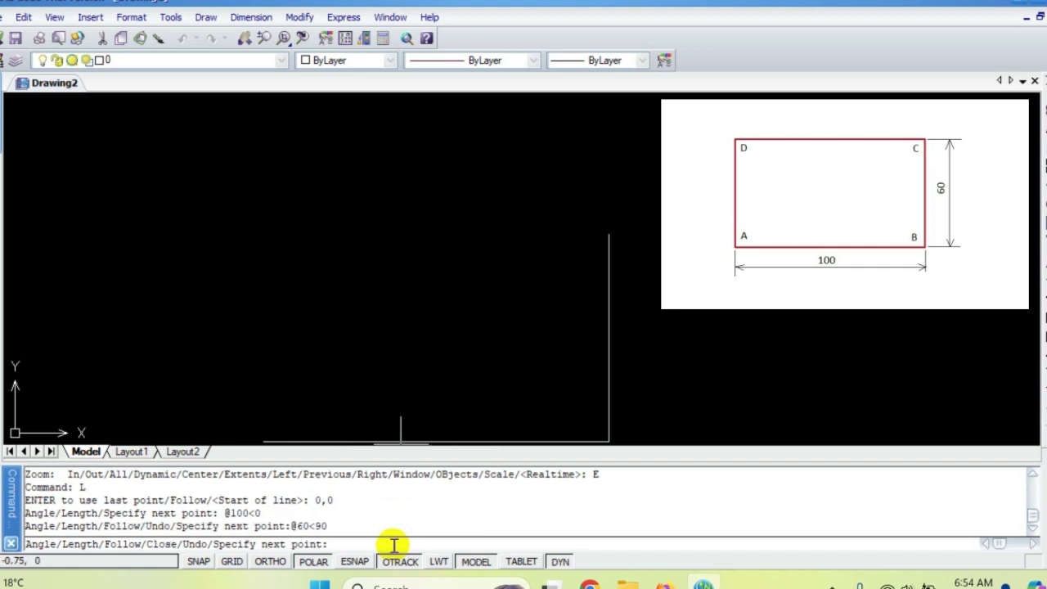
{"action": "type", "text": "@"}
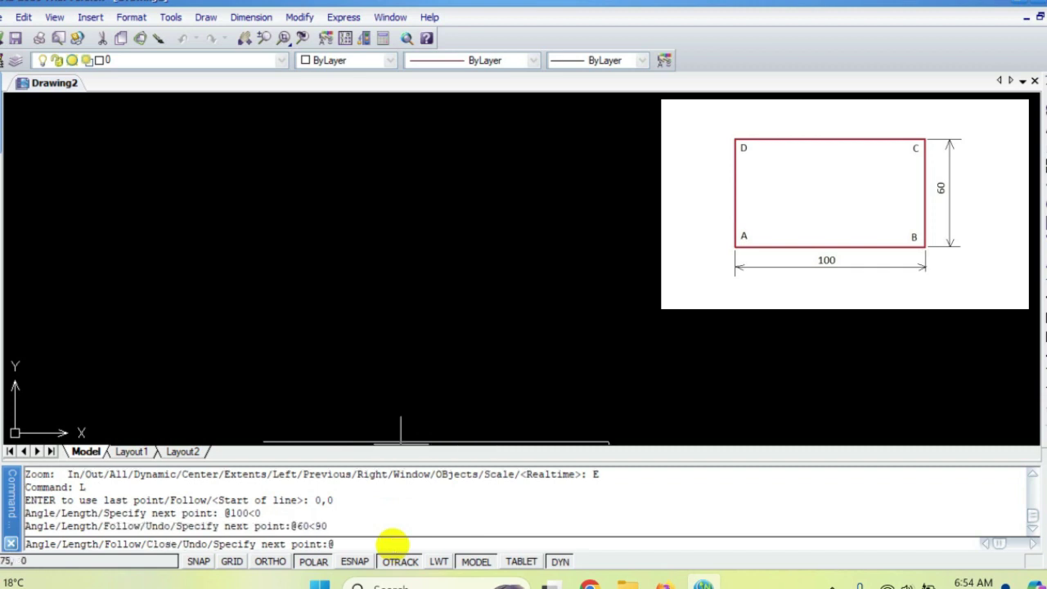
{"action": "type", "text": "10"}
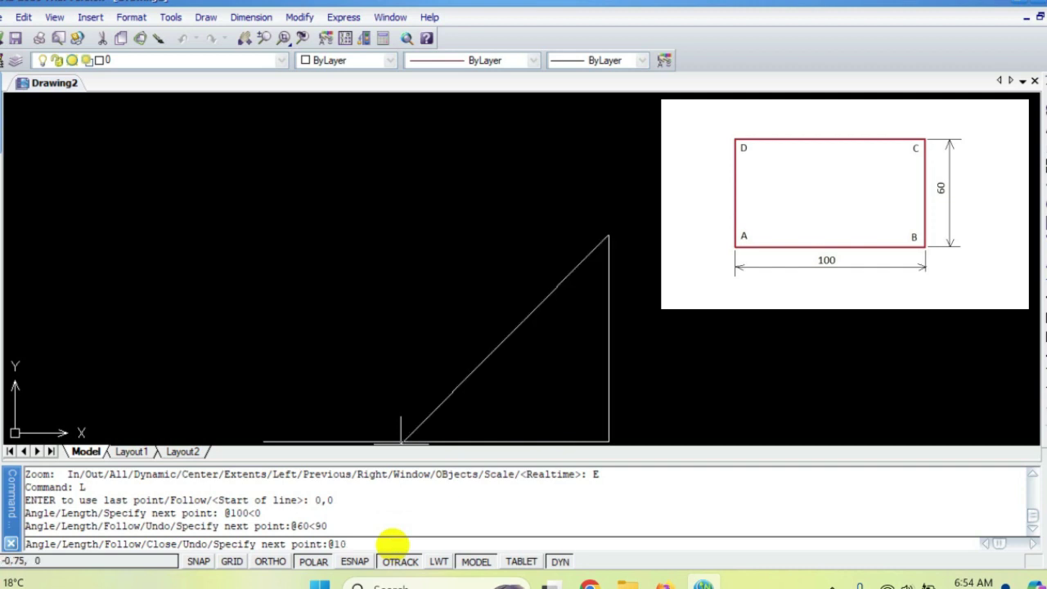
{"action": "type", "text": "0<180"}
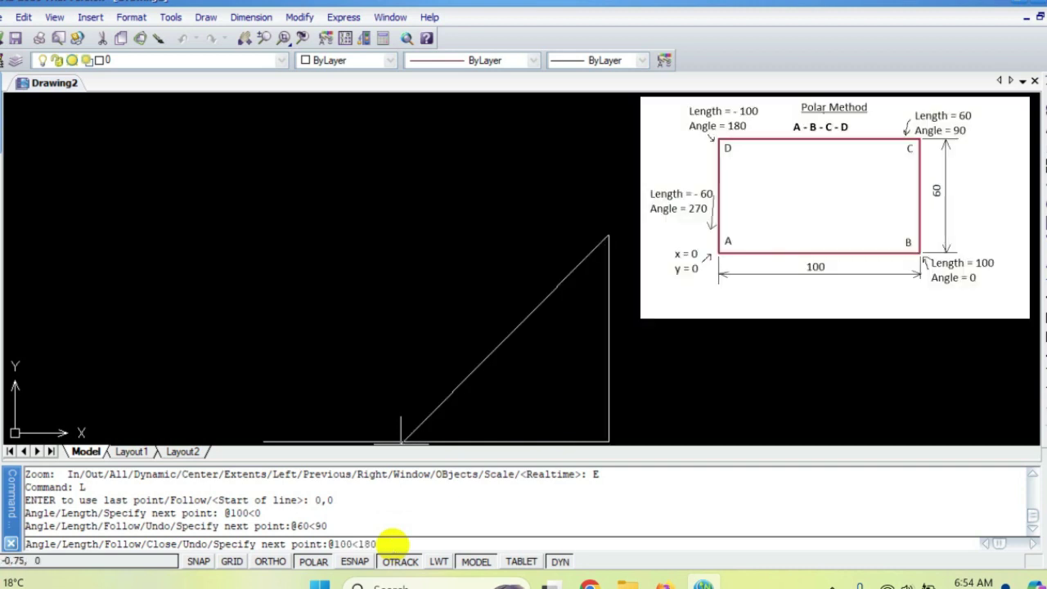
{"action": "key", "text": "Return"}
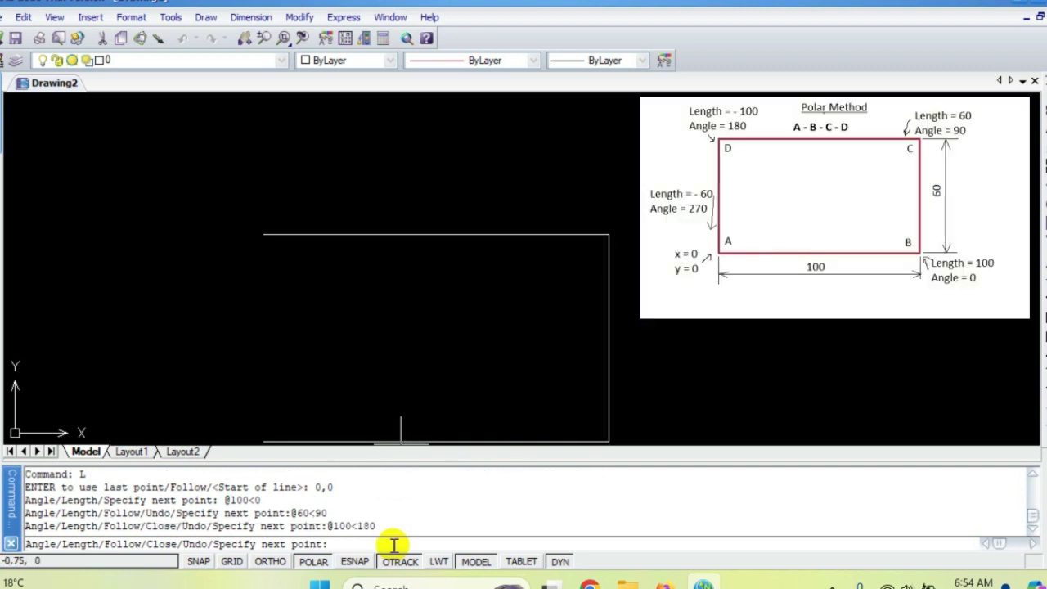
{"action": "type", "text": "@"}
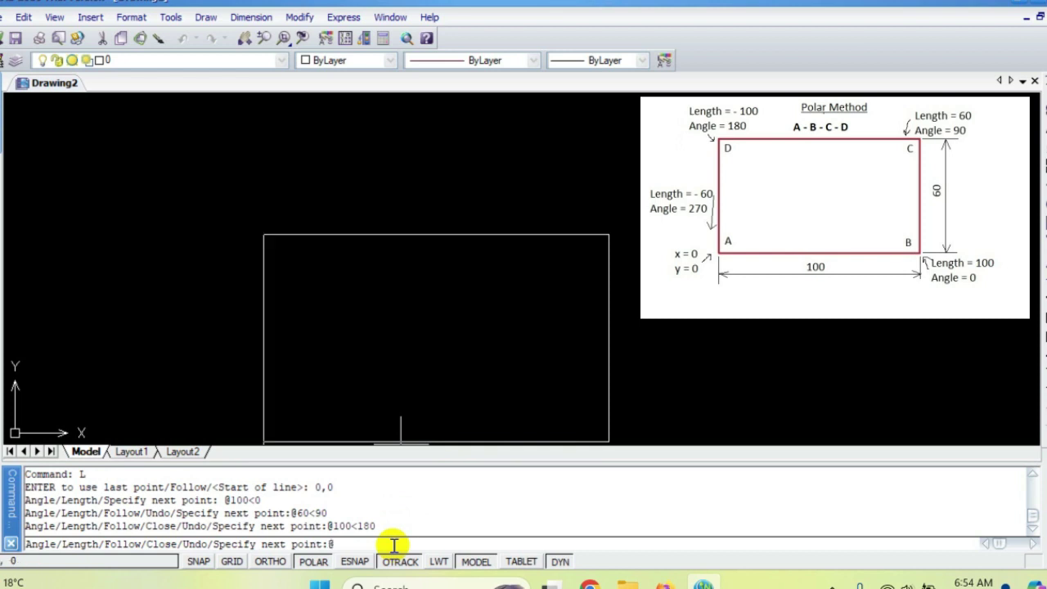
{"action": "type", "text": "60<270"}
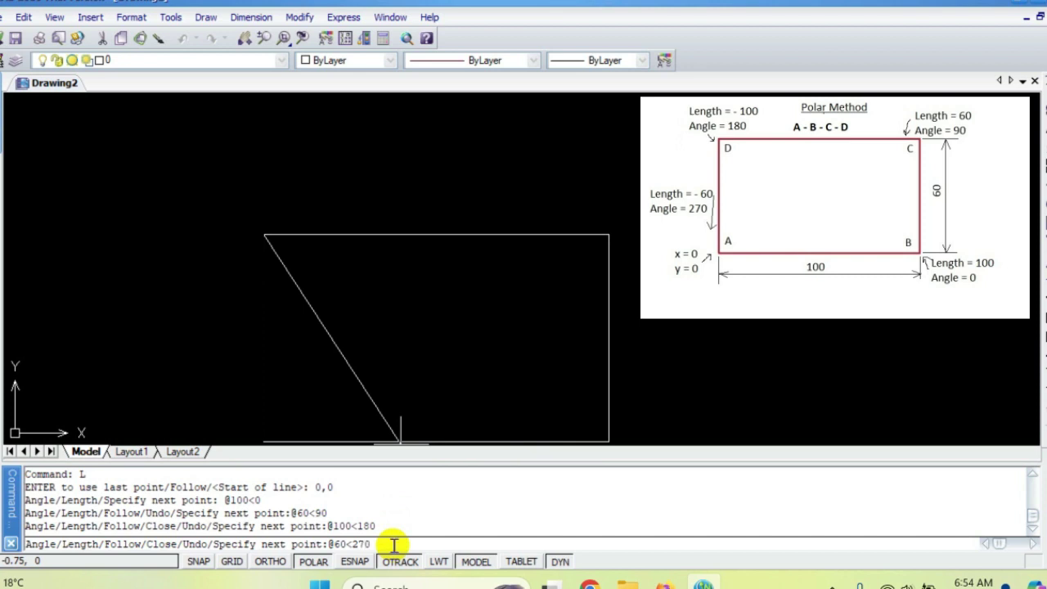
{"action": "key", "text": "Return"}
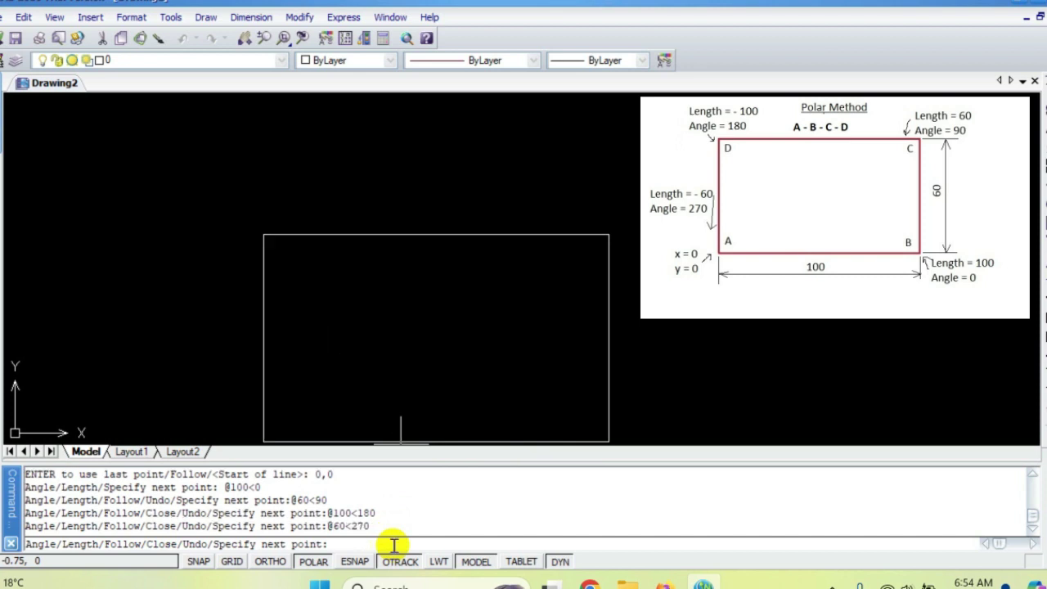
{"action": "key", "text": "Escape"}
Step: Zoom the view to the extents of the rectangle drawn with polar coordinates
{"action": "type", "text": "z"}
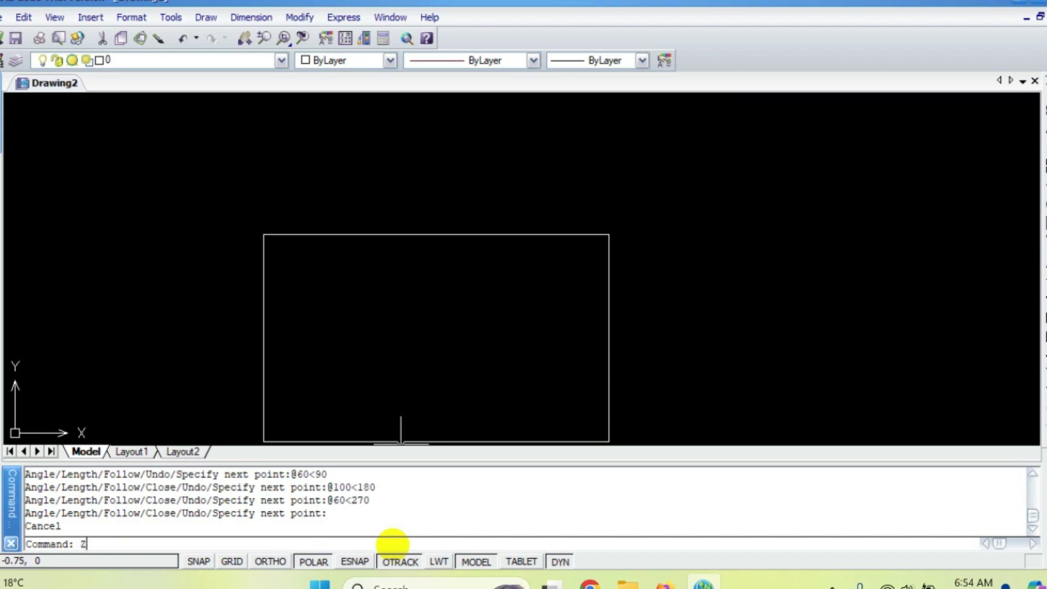
{"action": "key", "text": "Return"}
{"action": "type", "text": "e"}
{"action": "key", "text": "Return"}
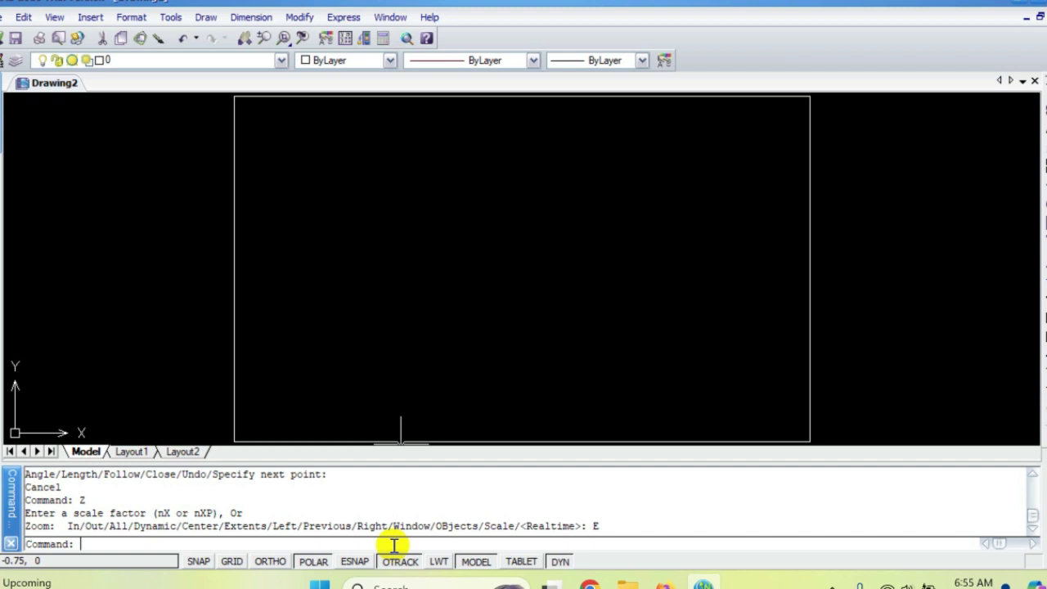
Step: Erase the rectangle from the drawing area
{"action": "key", "text": "Escape"}
{"action": "key", "text": "Escape"}
{"action": "key", "text": "Escape"}
{"action": "left_click", "coordinate": [358, 387]}
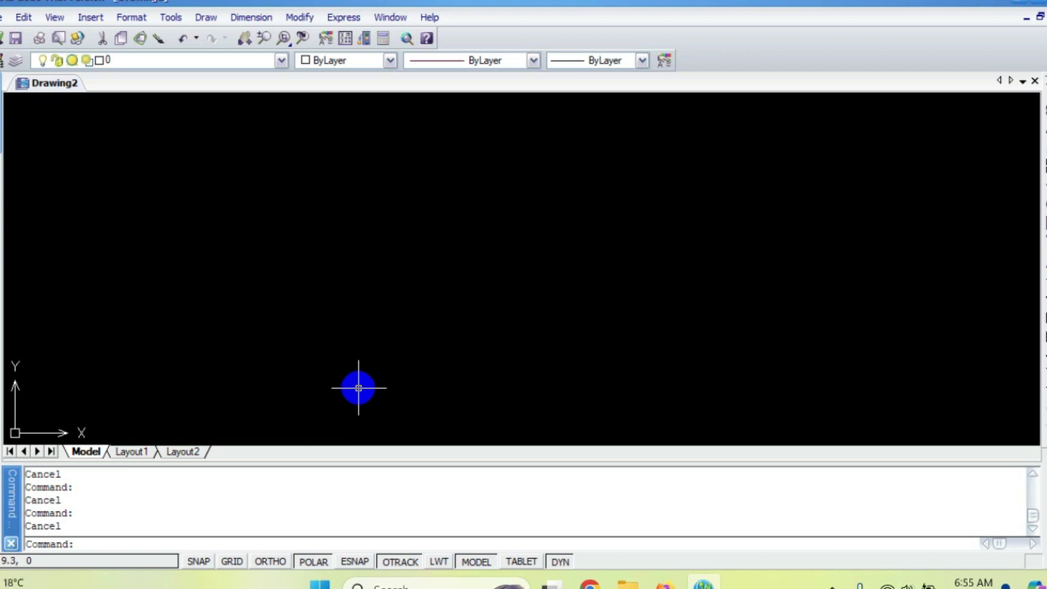
Step: Start a circle with its centre at the origin 0,0
{"action": "type", "text": "c"}
{"action": "key", "text": "Return"}
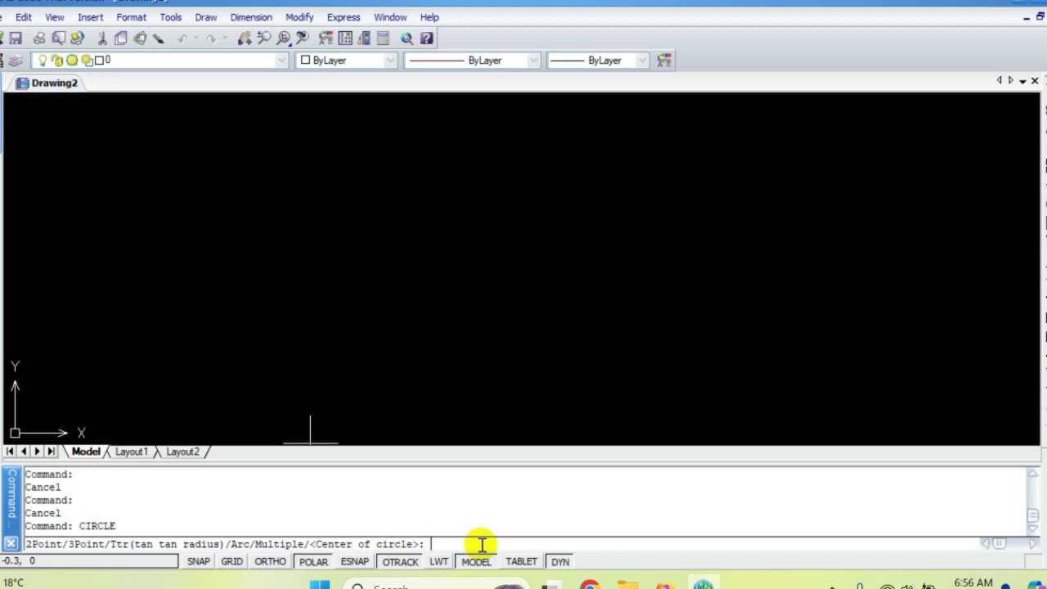
{"action": "type", "text": "RADIUS"}
{"action": "key", "text": "Return"}
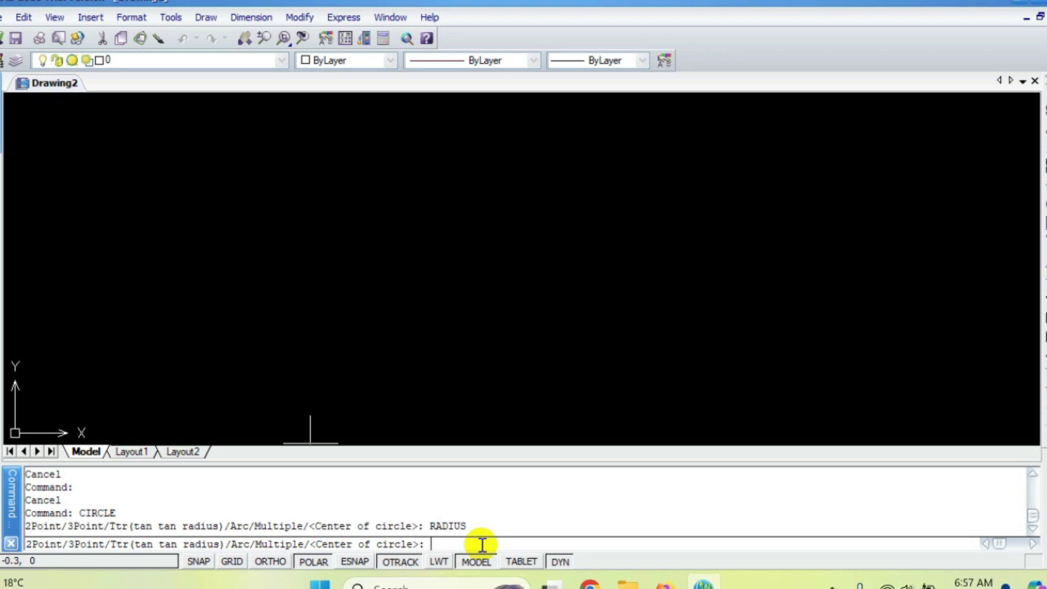
{"action": "type", "text": "0,0"}
{"action": "key", "text": "Return"}
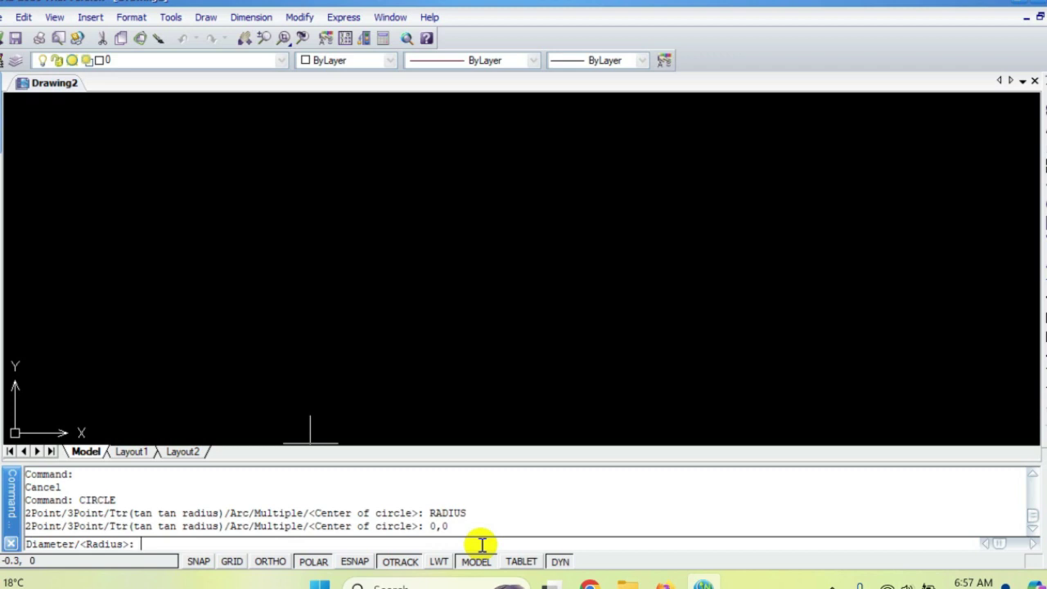
Step: Complete the circle using the Diameter option with a diameter of 50
{"action": "type", "text": "DIAMETE"}
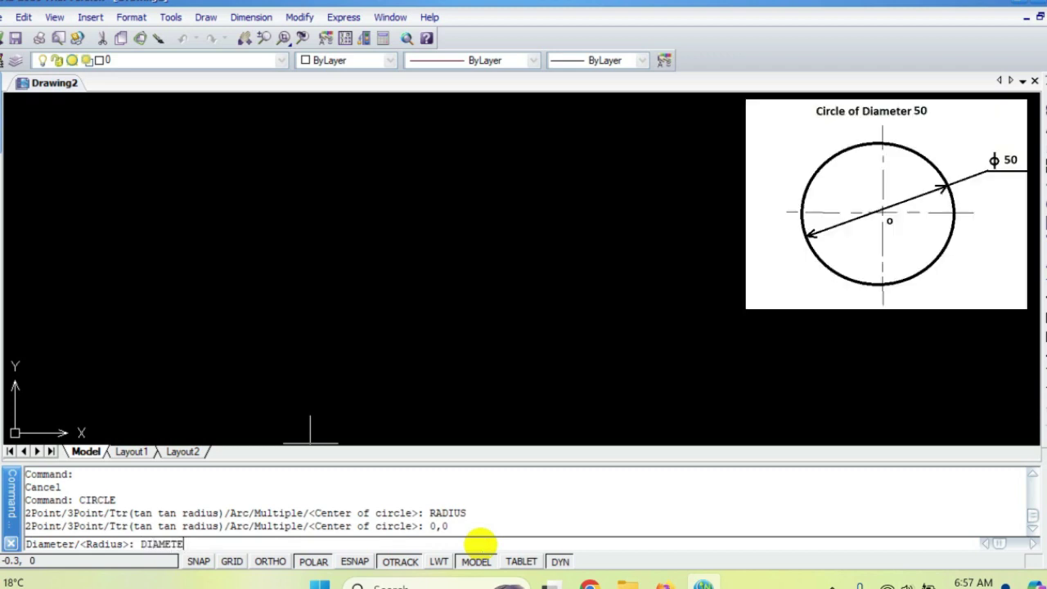
{"action": "type", "text": "R"}
{"action": "key", "text": "Return"}
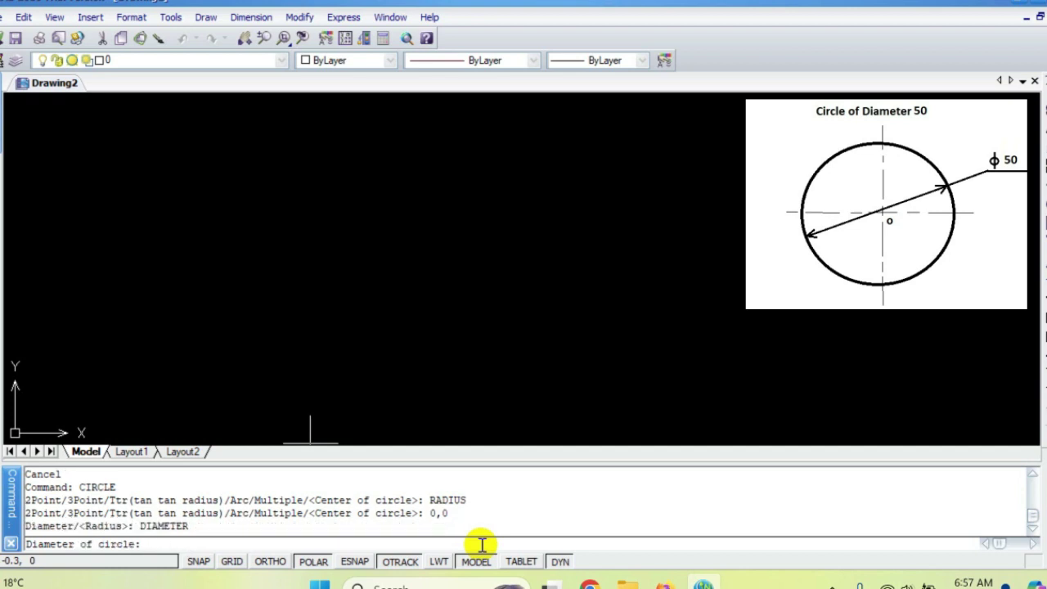
{"action": "type", "text": "RADIUS"}
{"action": "key", "text": "BackSpace"}
{"action": "key", "text": "BackSpace"}
{"action": "key", "text": "BackSpace"}
{"action": "key", "text": "BackSpace"}
{"action": "key", "text": "BackSpace"}
{"action": "key", "text": "BackSpace"}
{"action": "type", "text": "50"}
{"action": "key", "text": "Return"}
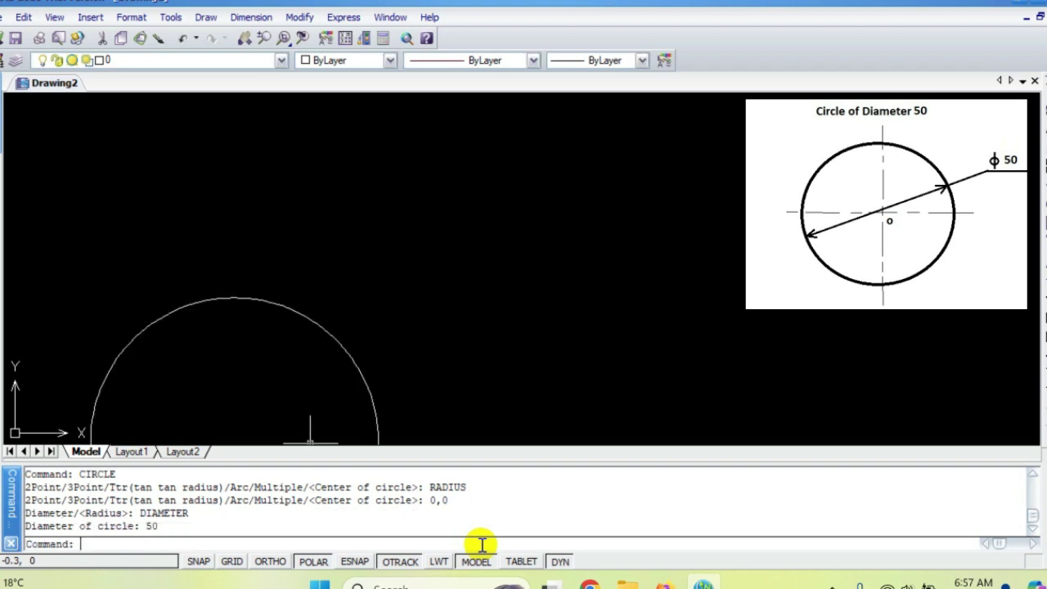
Step: Zoom the view to the extents of the 50 diameter circle
{"action": "key", "text": "Escape"}
{"action": "type", "text": "Z"}
{"action": "key", "text": "Return"}
{"action": "type", "text": "E"}
{"action": "key", "text": "Return"}
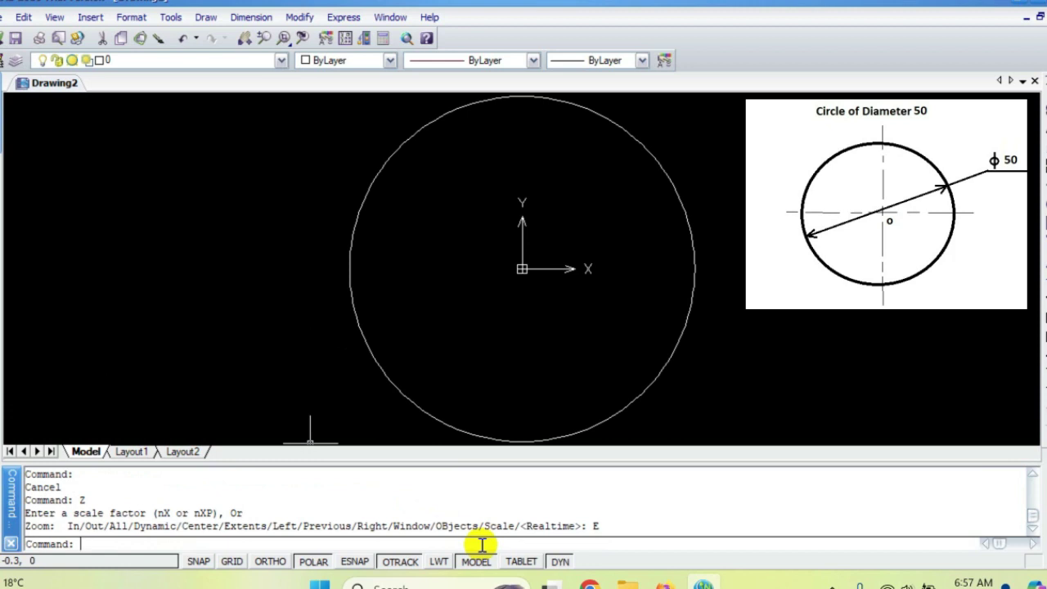
{"action": "key", "text": "Escape"}
{"action": "key", "text": "Escape"}
{"action": "key", "text": "Escape"}
Step: Start a second circle with its centre at 0,0, concentric with the first circle
{"action": "type", "text": "C"}
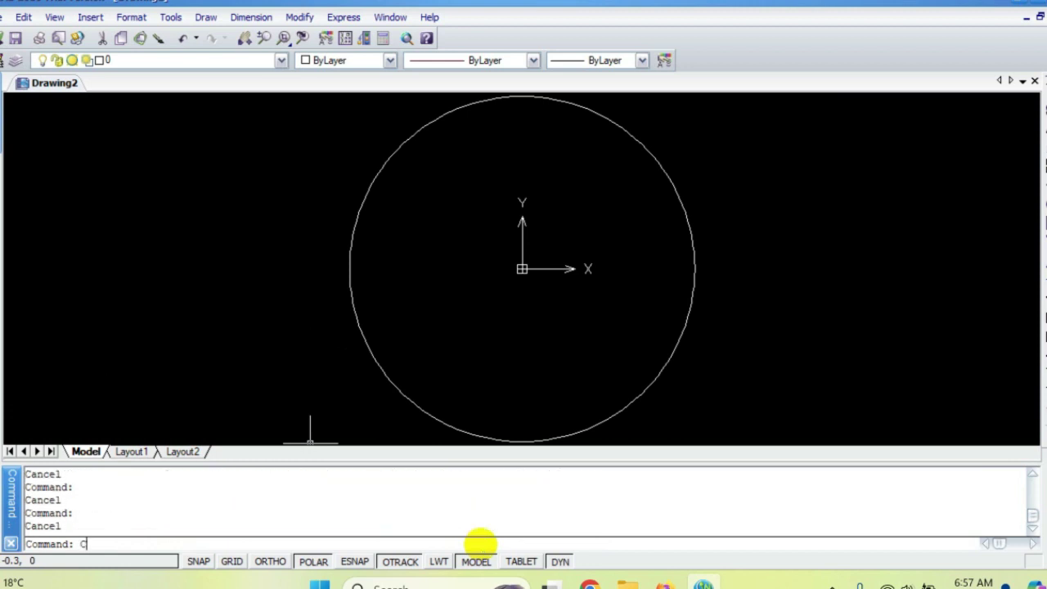
{"action": "type", "text": "IRCLE"}
{"action": "key", "text": "Return"}
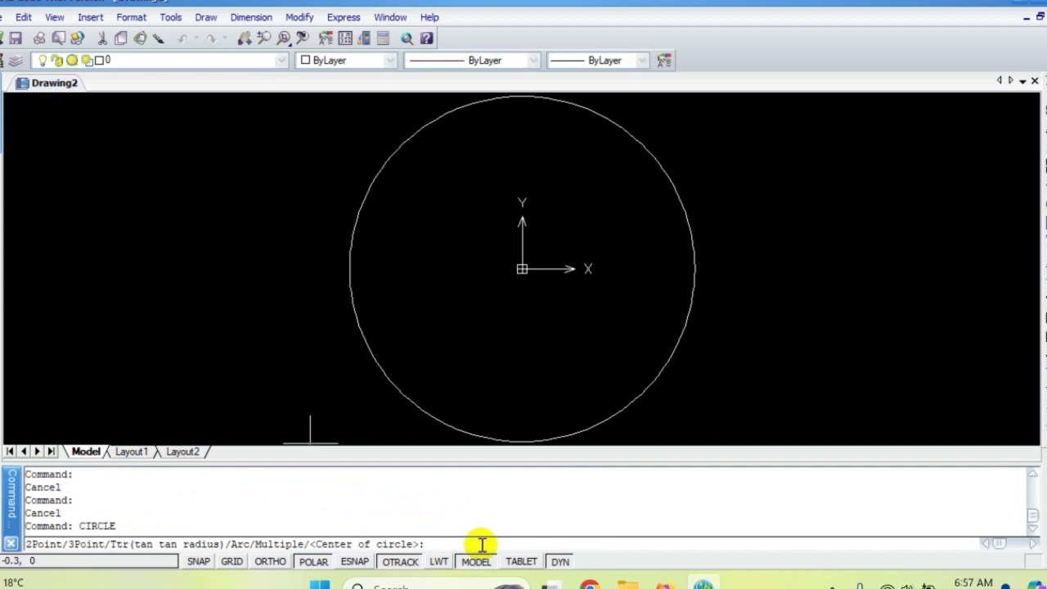
{"action": "type", "text": "RAIDUS"}
{"action": "key", "text": "BackSpace"}
{"action": "key", "text": "BackSpace"}
{"action": "key", "text": "BackSpace"}
{"action": "key", "text": "BackSpace"}
{"action": "type", "text": "DIU"}
{"action": "key", "text": "BackSpace"}
{"action": "type", "text": "US"}
{"action": "key", "text": "Return"}
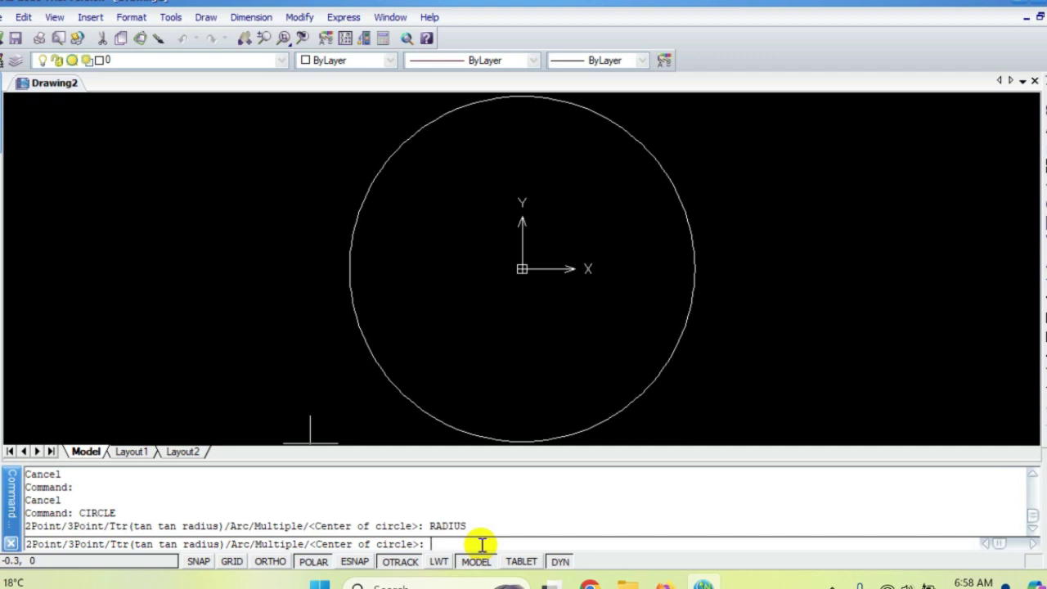
{"action": "type", "text": "0,0"}
{"action": "key", "text": "Return"}
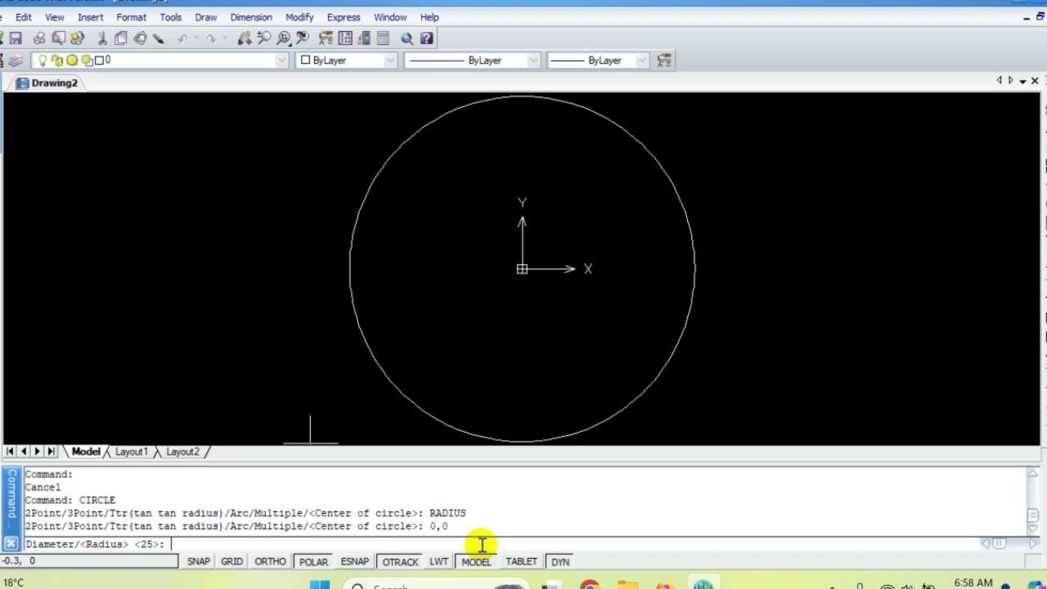
Step: Complete the second circle with a radius of 60
{"action": "type", "text": "RADIUS"}
{"action": "key", "text": "Return"}
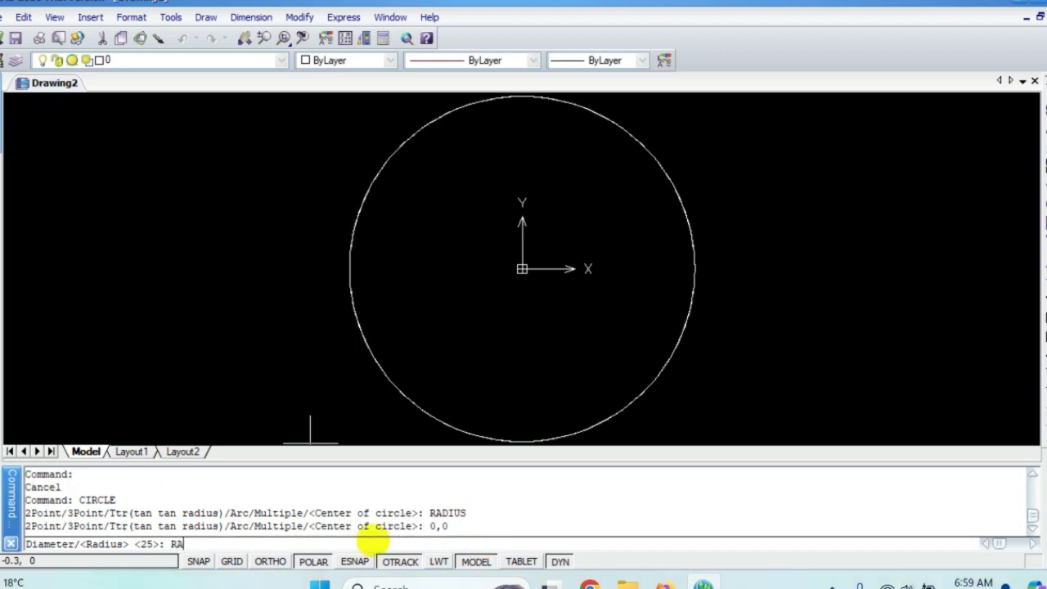
{"action": "type", "text": "RADIUS"}
{"action": "key", "text": "Return"}
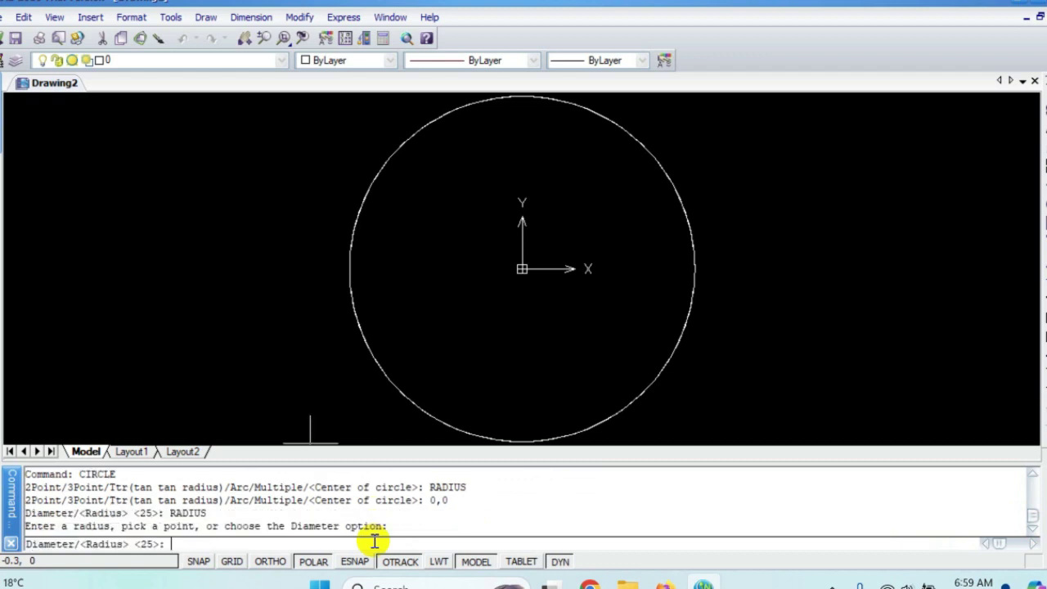
{"action": "type", "text": "60"}
{"action": "key", "text": "Return"}
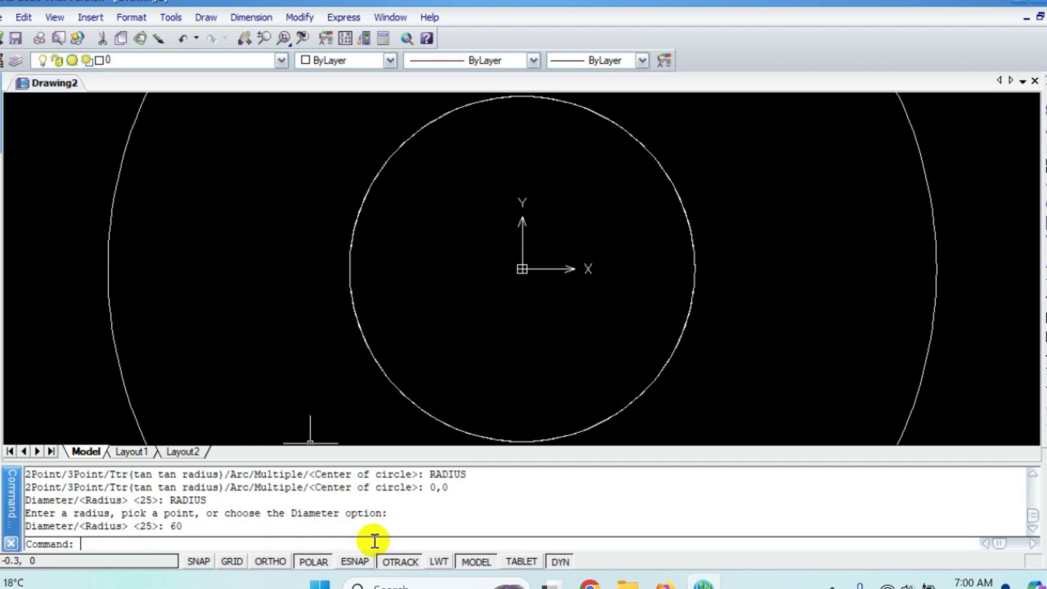
Step: Zoom the view to the extents of the two concentric circles
{"action": "key", "text": "Escape"}
{"action": "type", "text": "z"}
{"action": "key", "text": "Return"}
{"action": "type", "text": "e"}
{"action": "key", "text": "Return"}
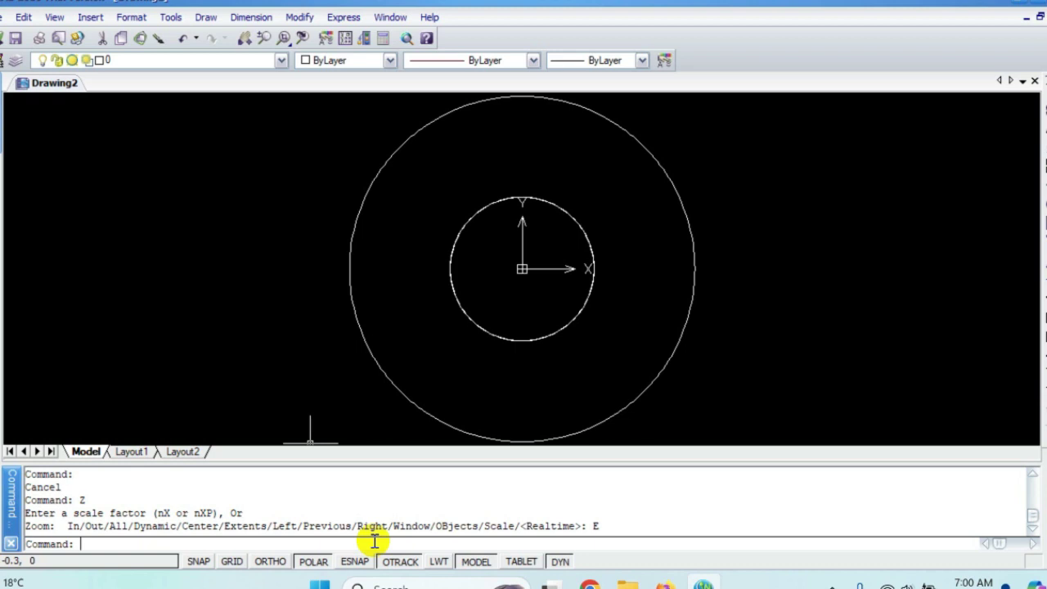
{"action": "key", "text": "Escape"}
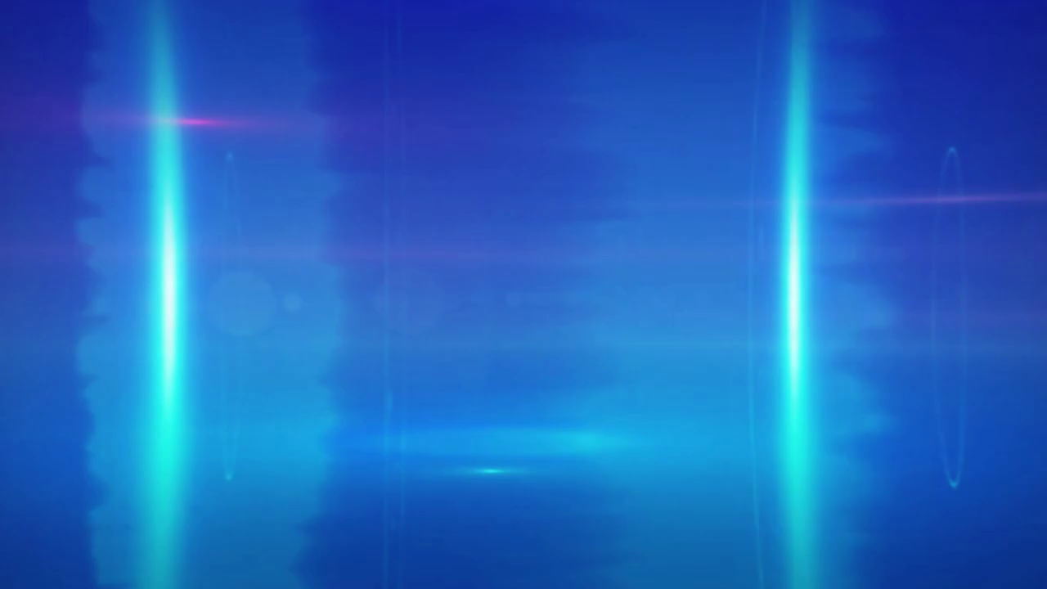